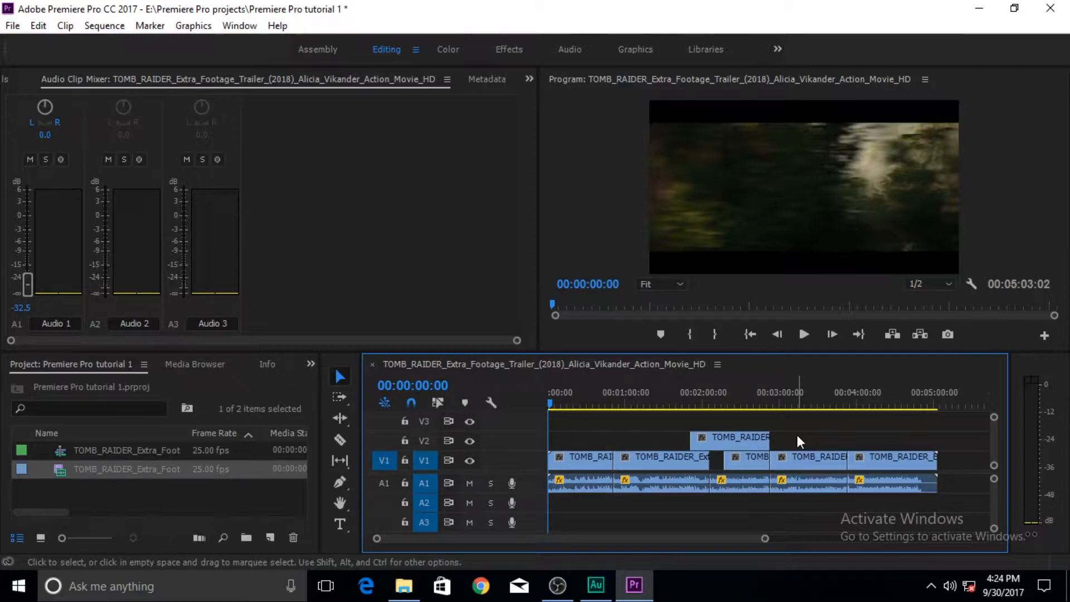
Move the playhead forward through each edit point from the sequence start to the sequence end
key(Down)
key(Down)
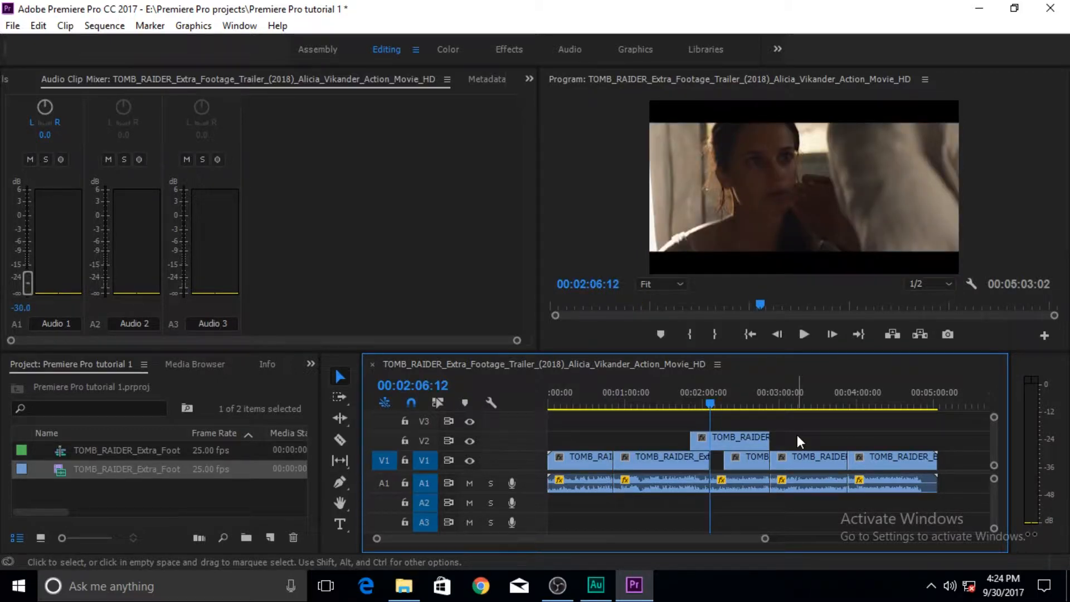
key(Down)
key(Down)
key(Down)
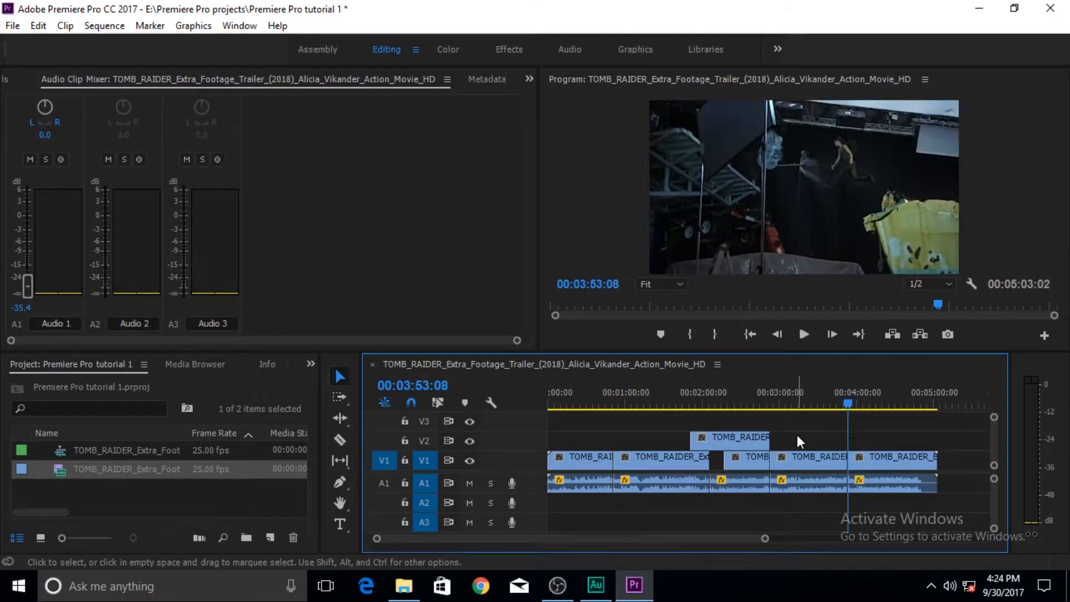
key(Down)
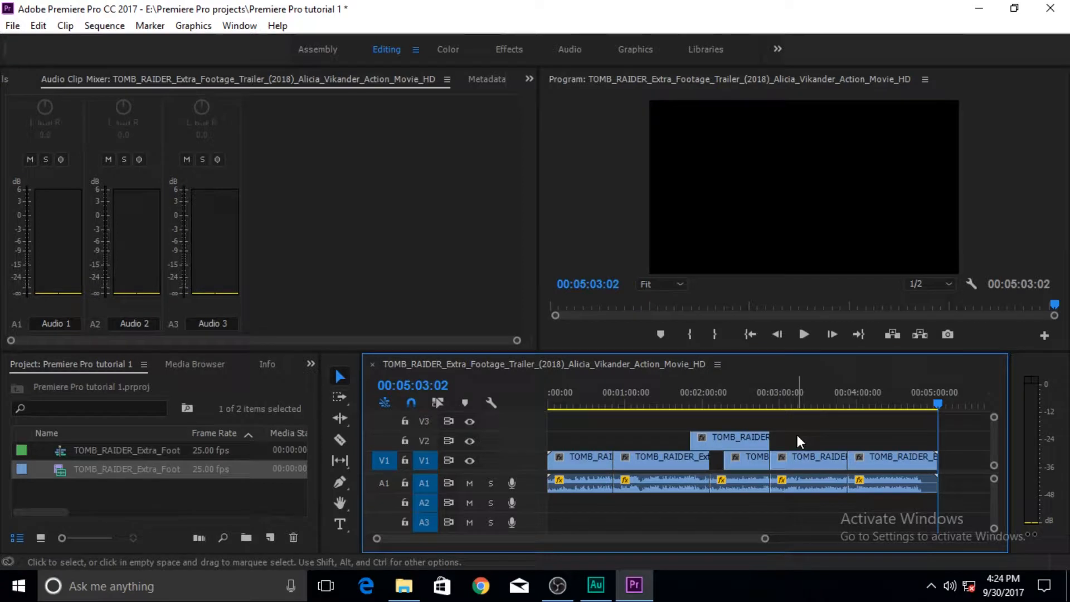
Move the playhead back through each previous edit point to the start of the sequence at 00:00:00:00
key(Up)
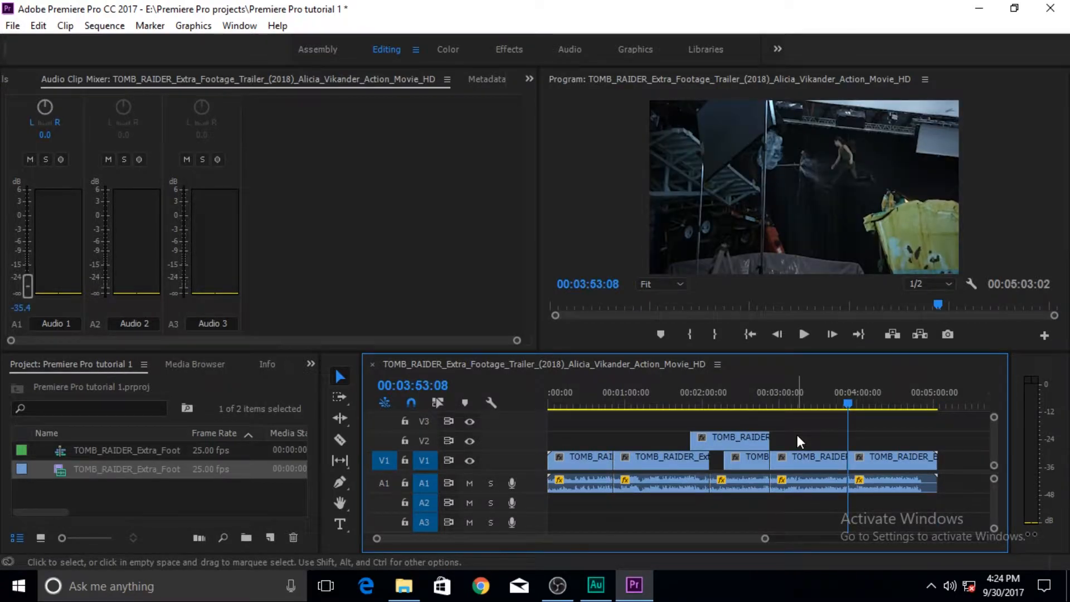
key(Up)
key(Up)
key(Up)
key(Up)
key(Up)
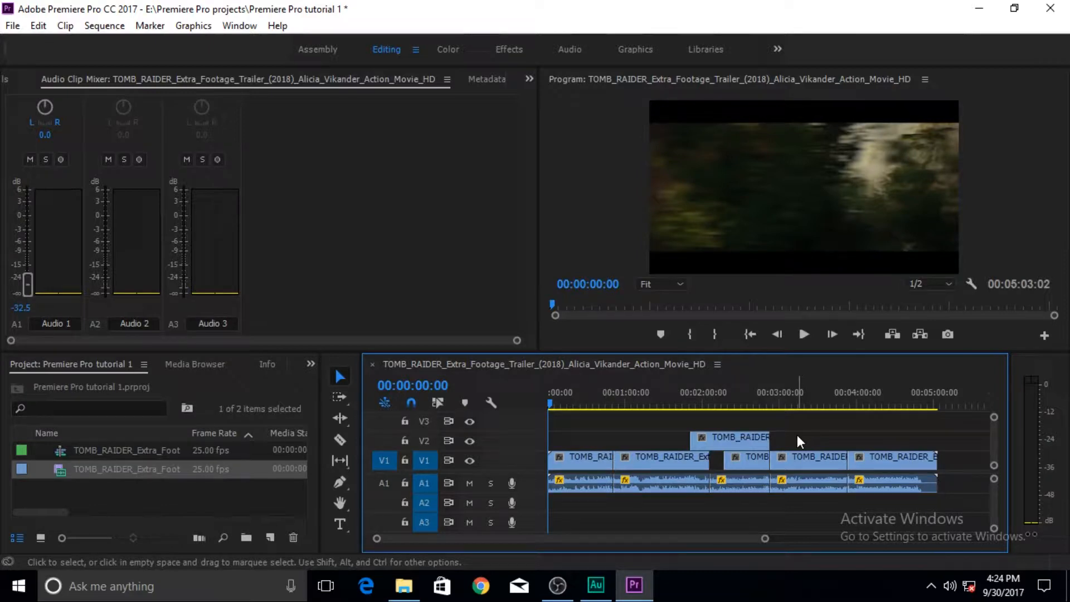
Move the playhead to the first cut at 00:00:51:06, and play the footage briefly forward and in reverse before stopping
key(Down)
key(Up)
key(Down)
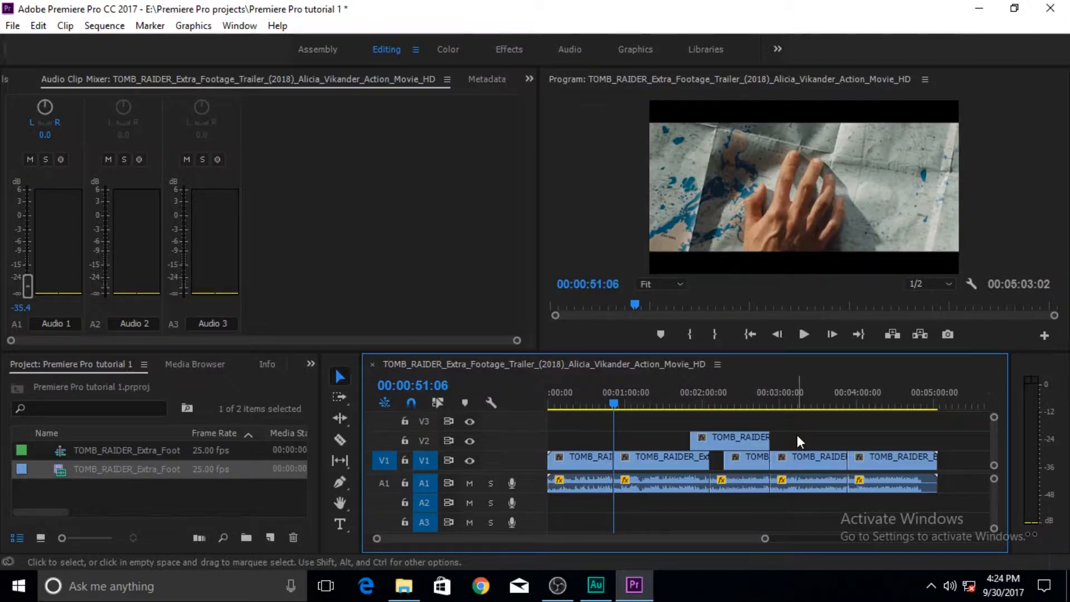
key(space)
key(space)
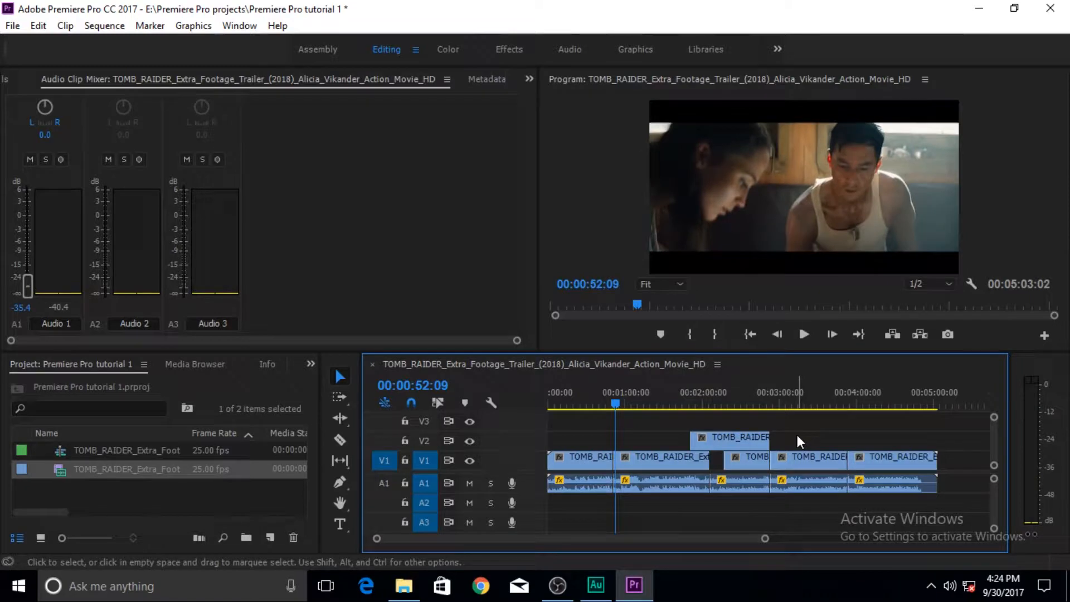
key(j)
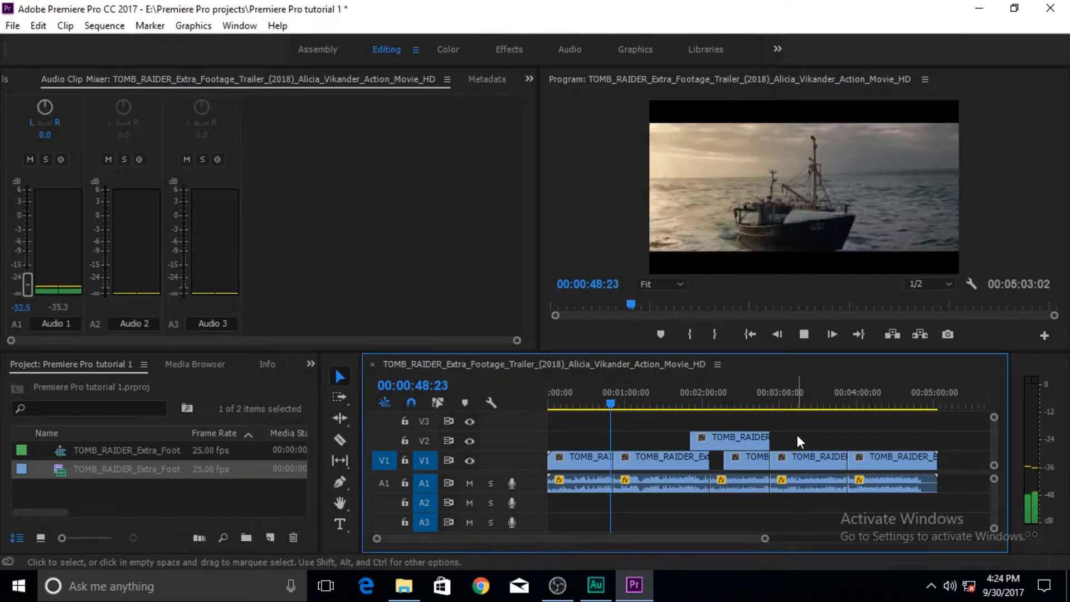
key(space)
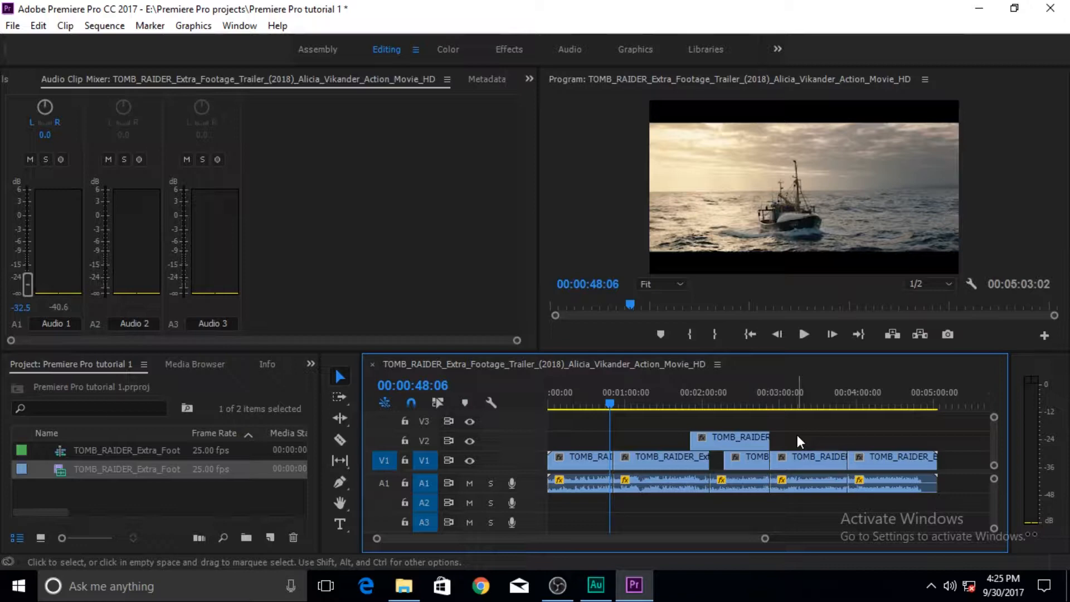
Jump the playhead directly to the sequence start and directly to the sequence end
key(Home)
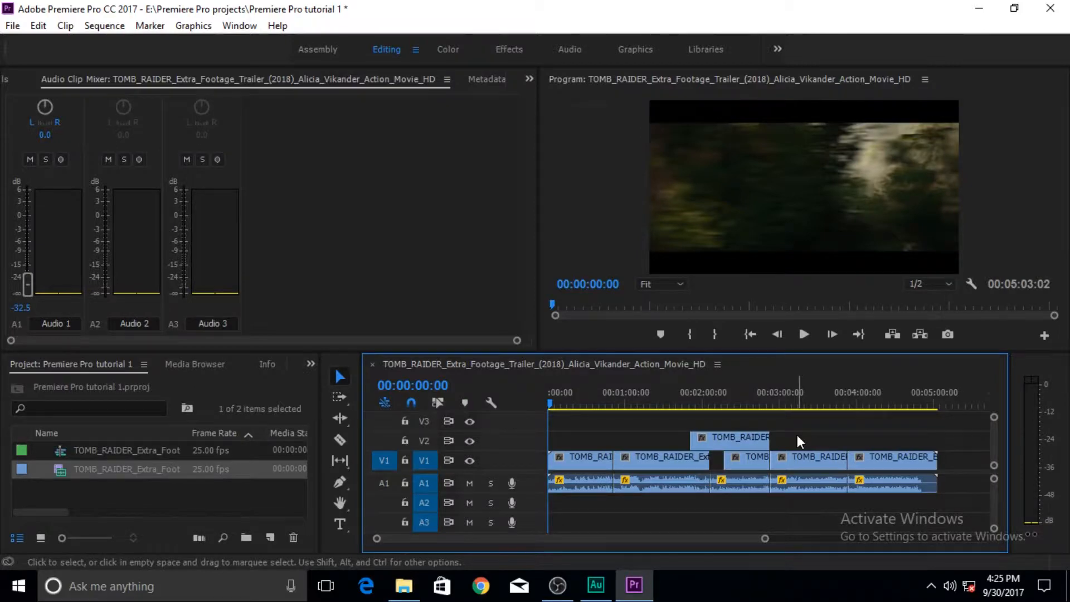
key(End)
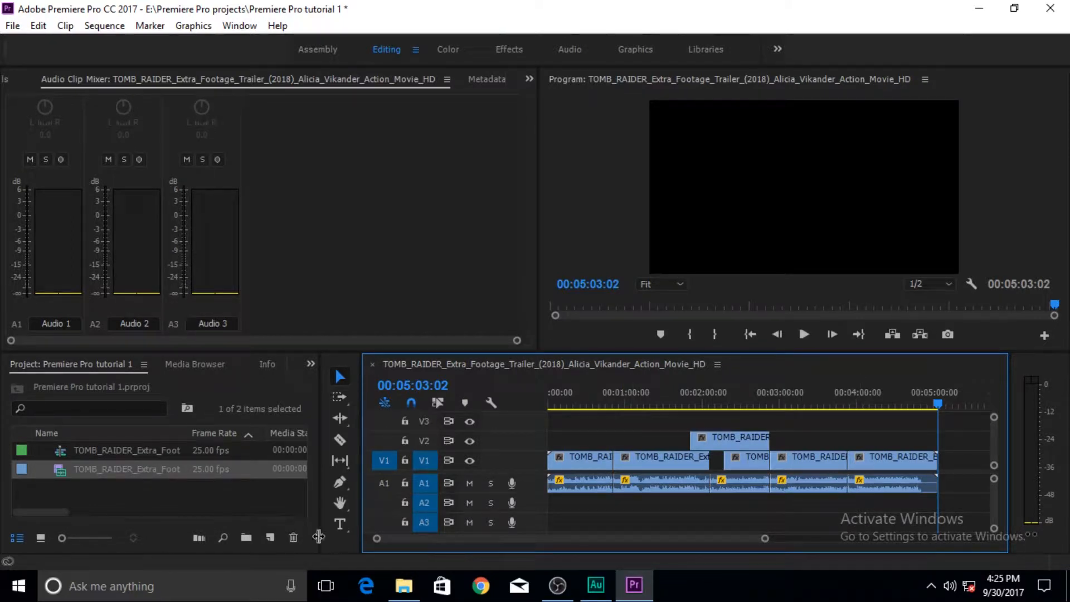
Try wider and closer timeline zoom levels, resetting the view to fit the entire sequence each time
mouse_move(765, 541)
mouse_down()
mouse_move(533, 547)
mouse_move(919, 539)
mouse_up()
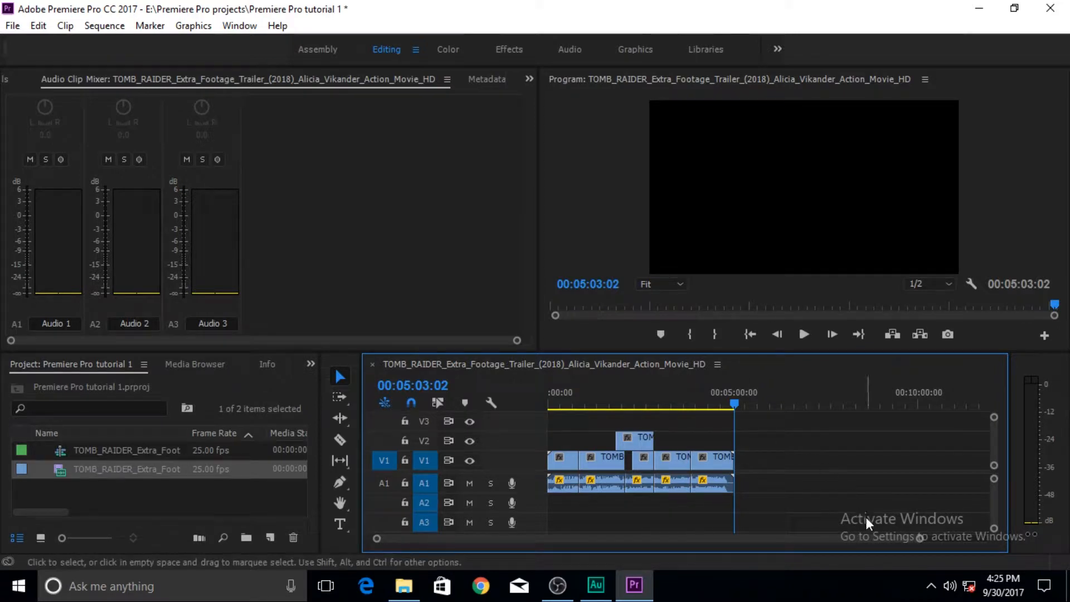
drag(920, 539, 768, 543)
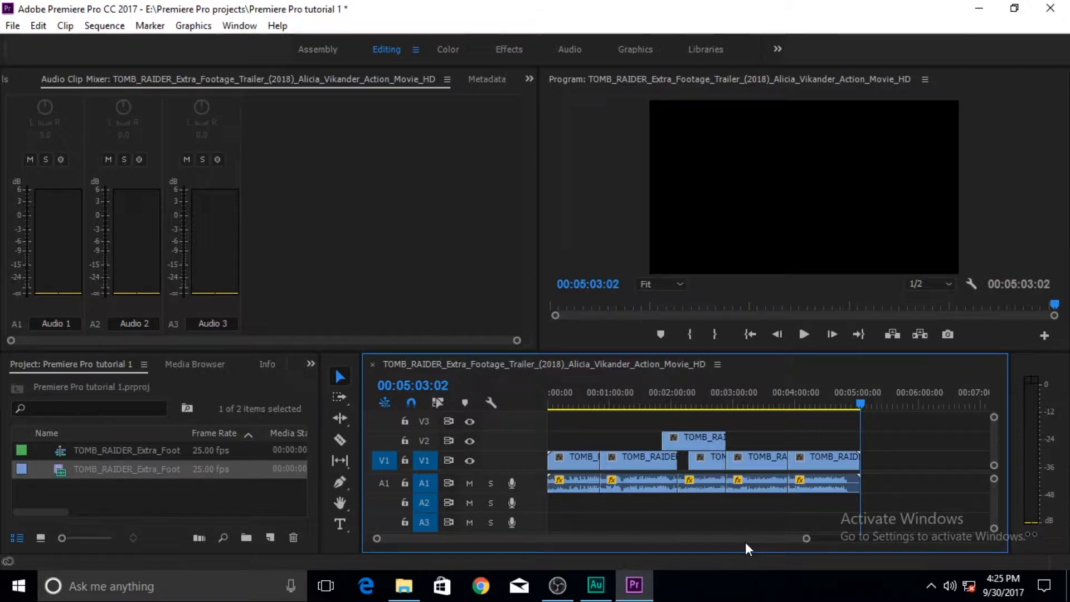
drag(717, 537, 700, 554)
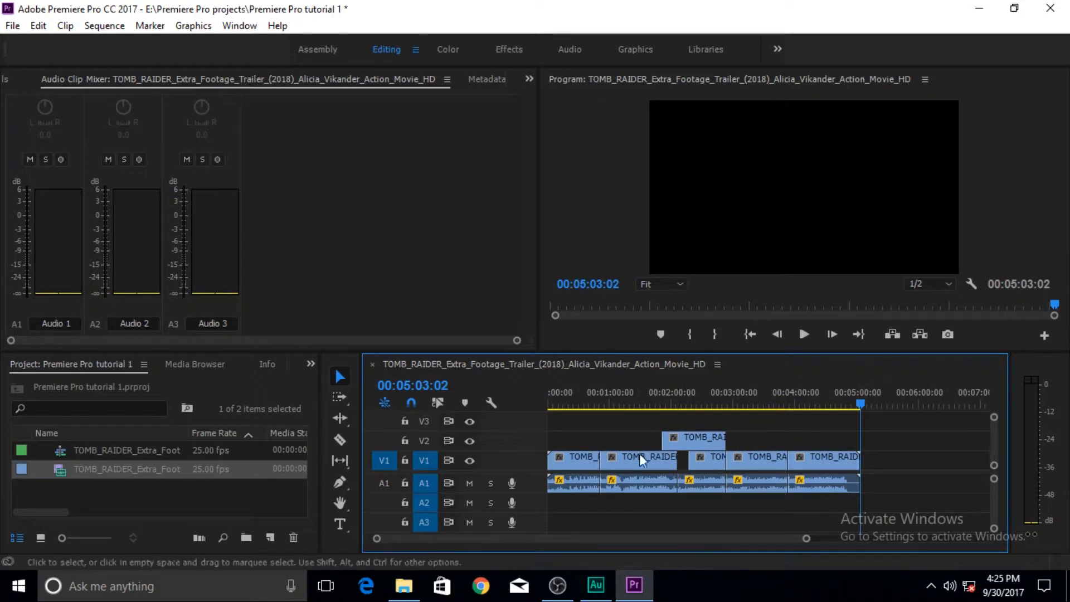
drag(807, 538, 716, 543)
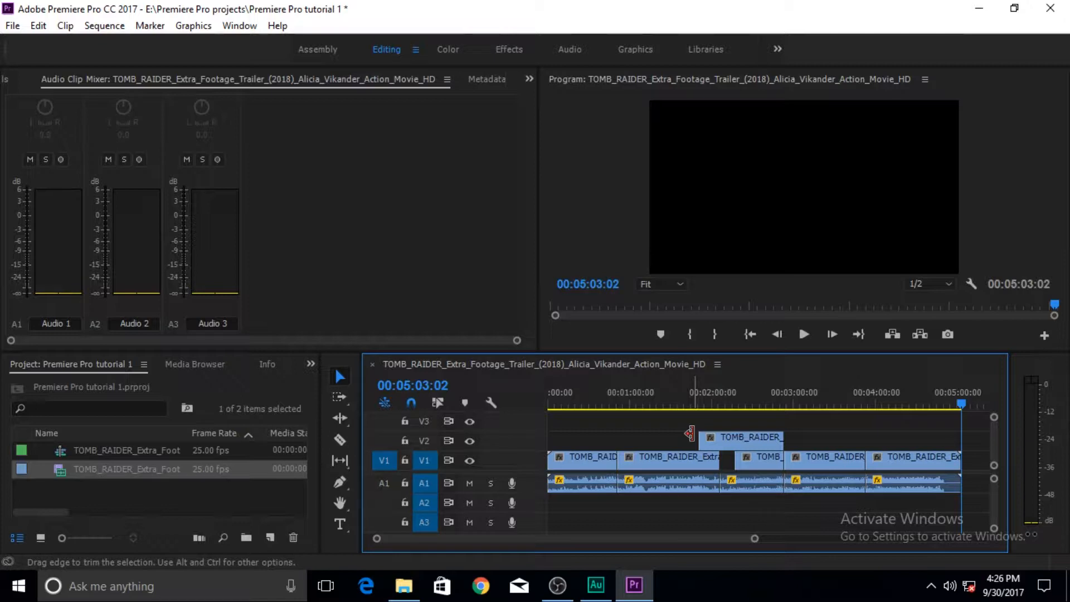
drag(754, 539, 922, 538)
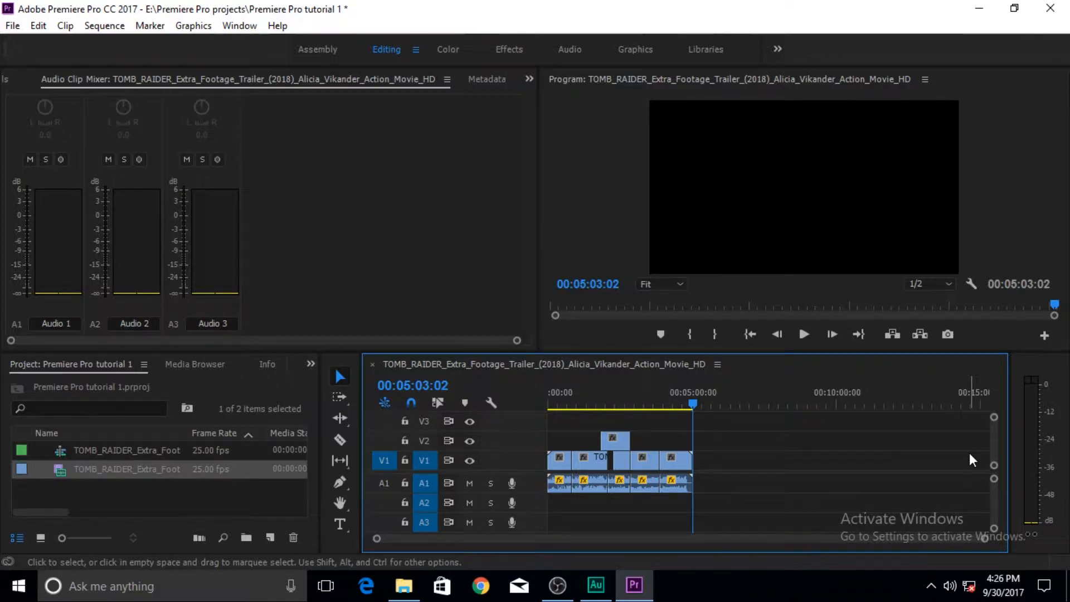
key(backslash)
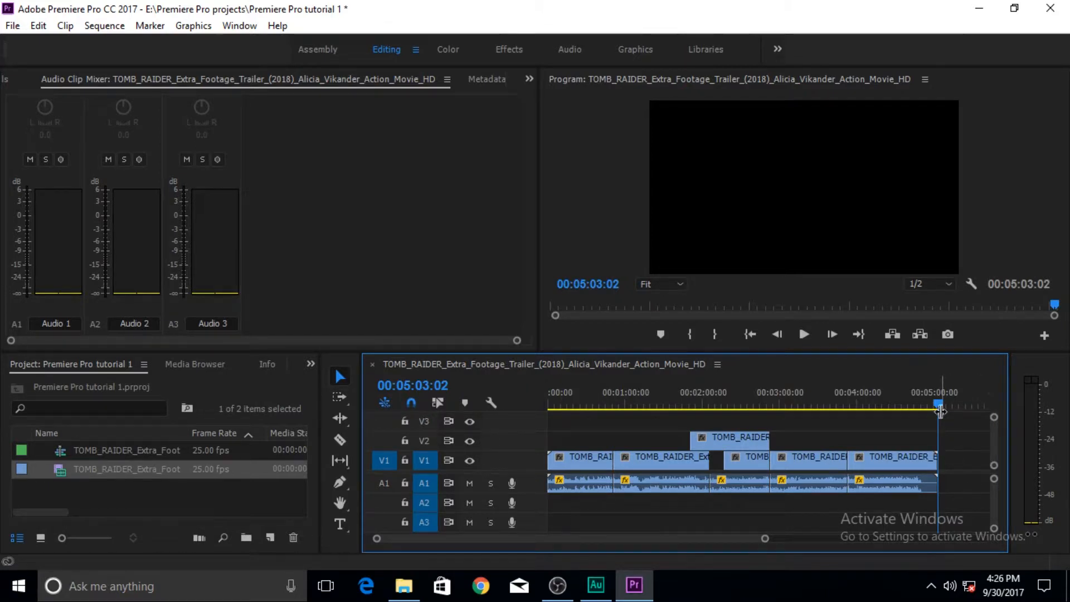
drag(765, 539, 430, 541)
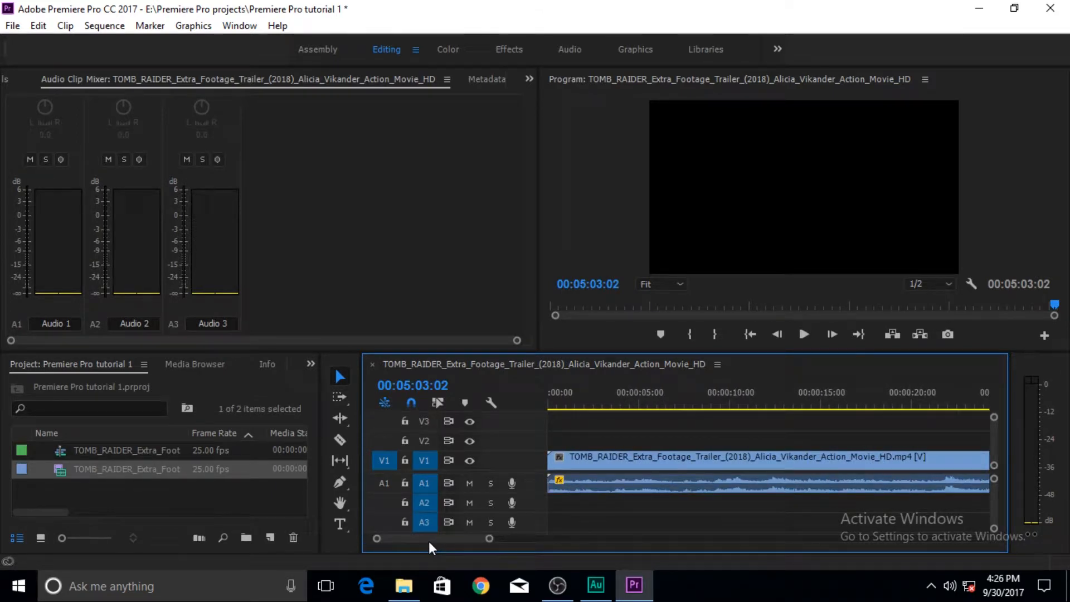
key(backslash)
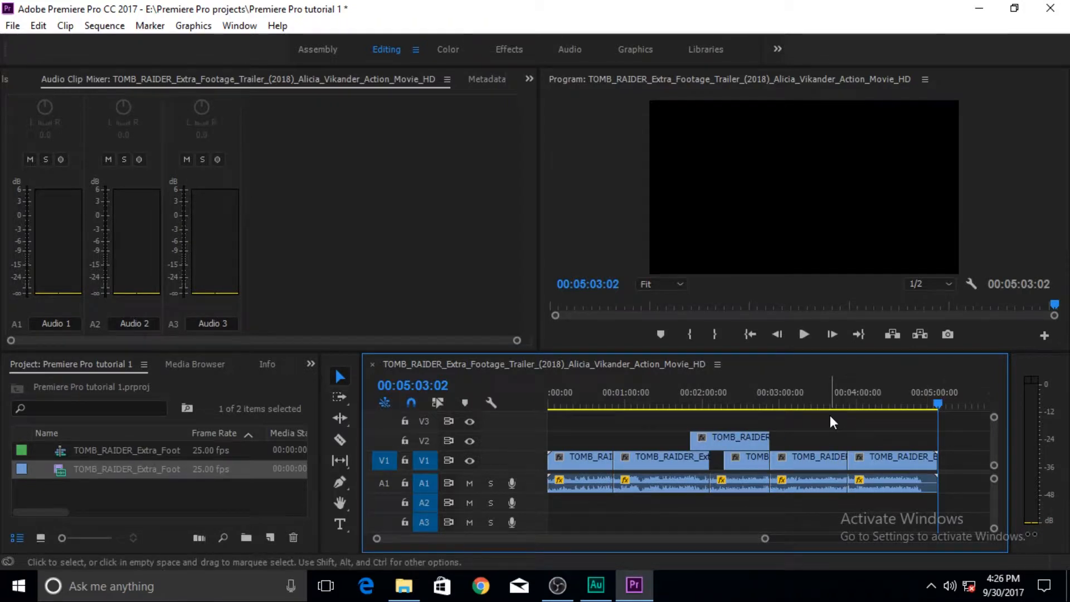
Step the playhead from the sequence end back across the cuts to 00:00:00:00
key(Up)
key(Up)
key(Up)
key(Up)
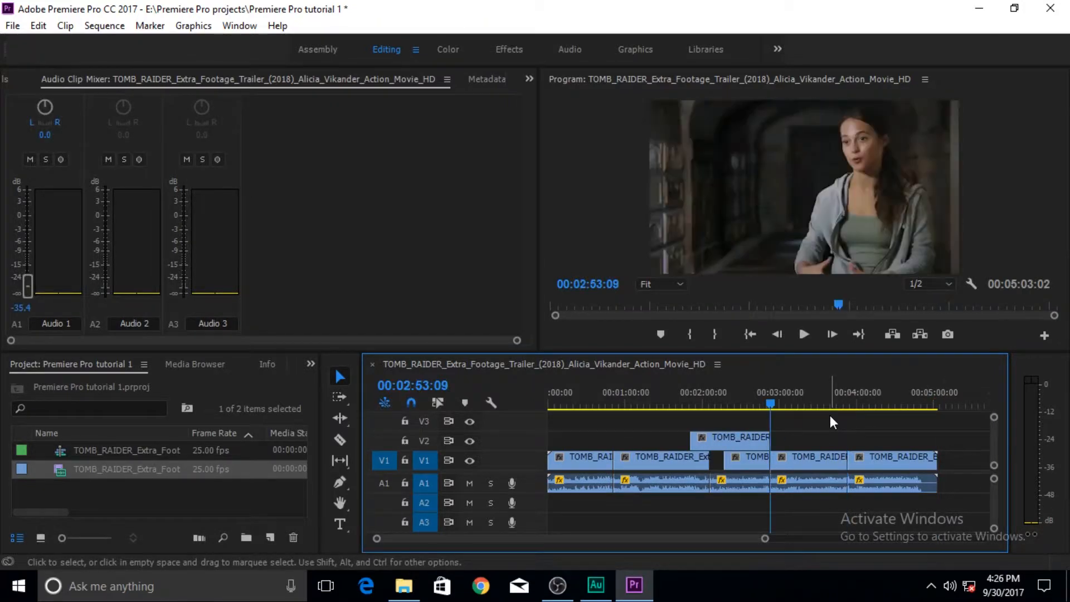
key(Up)
key(Up)
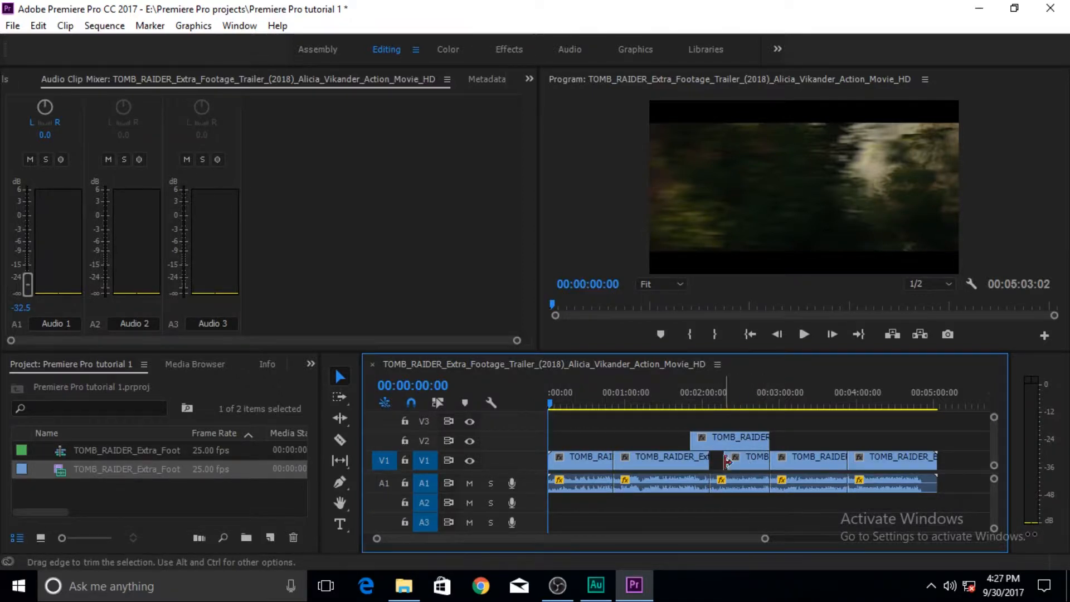
Extend the start of the third V1 clip slightly to narrow the gap, and move the playhead to the next gap in the track
drag(717, 461, 721, 460)
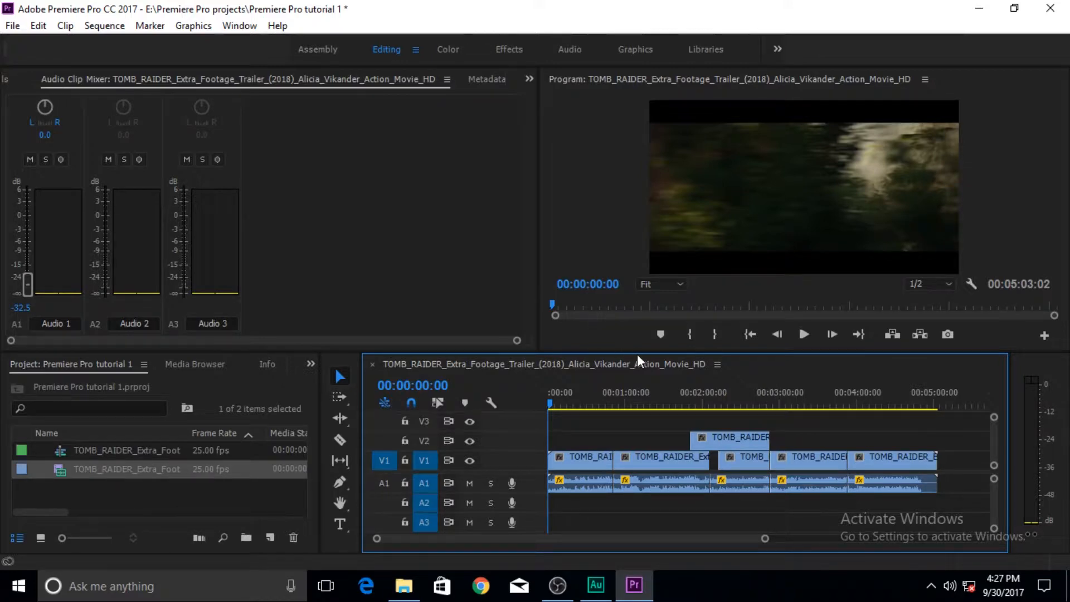
click(106, 27)
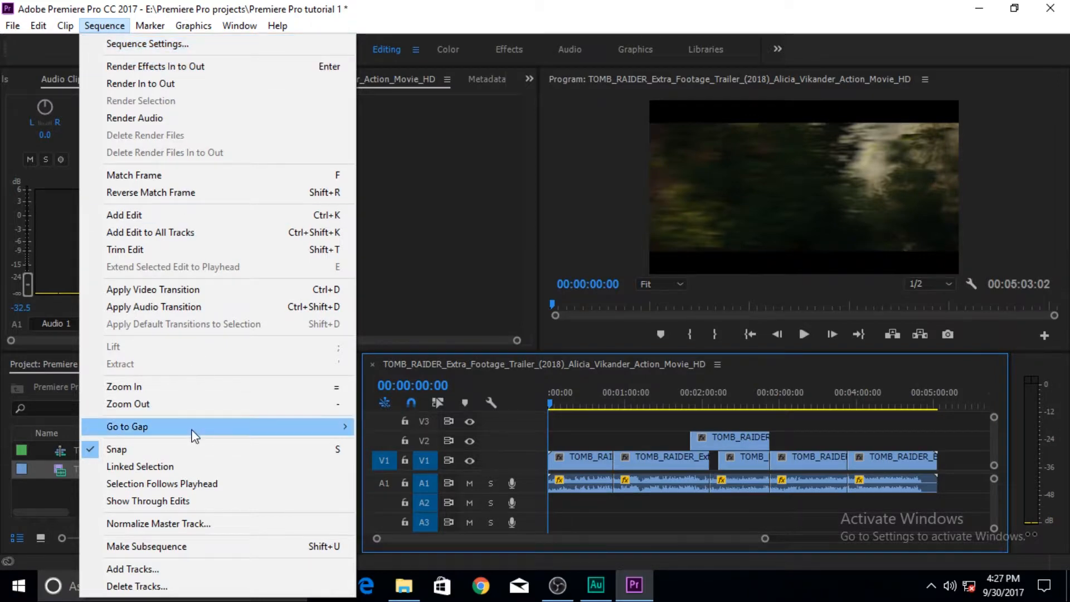
mouse_move(194, 436)
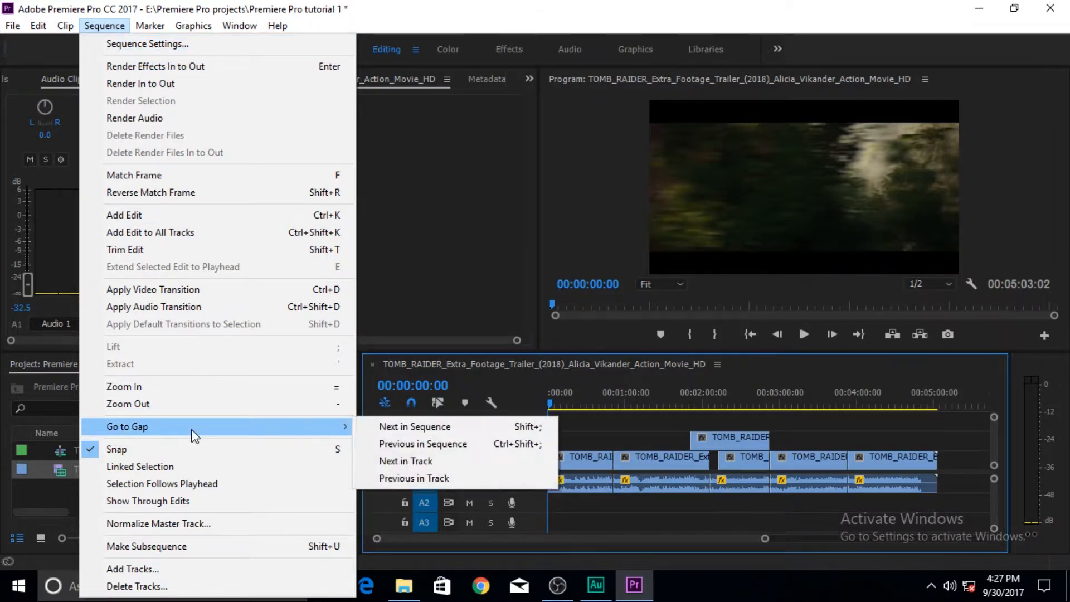
click(438, 463)
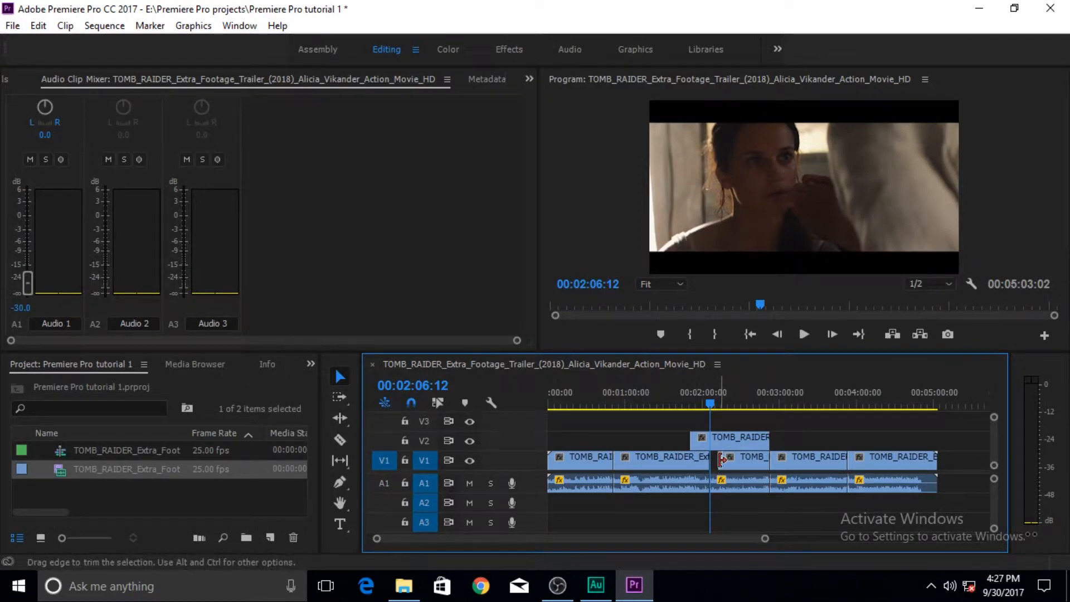
Extend the start of the third V1 clip to the playhead at 00:02:06:12 to close the gap, and return to the sequence start
drag(719, 458, 712, 458)
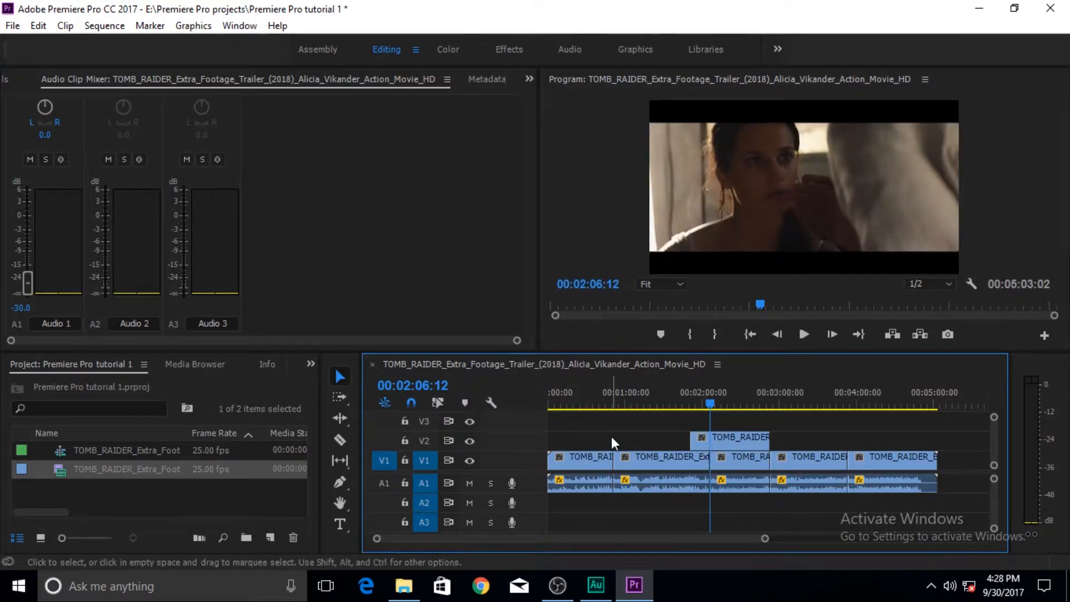
key(Up)
key(Up)
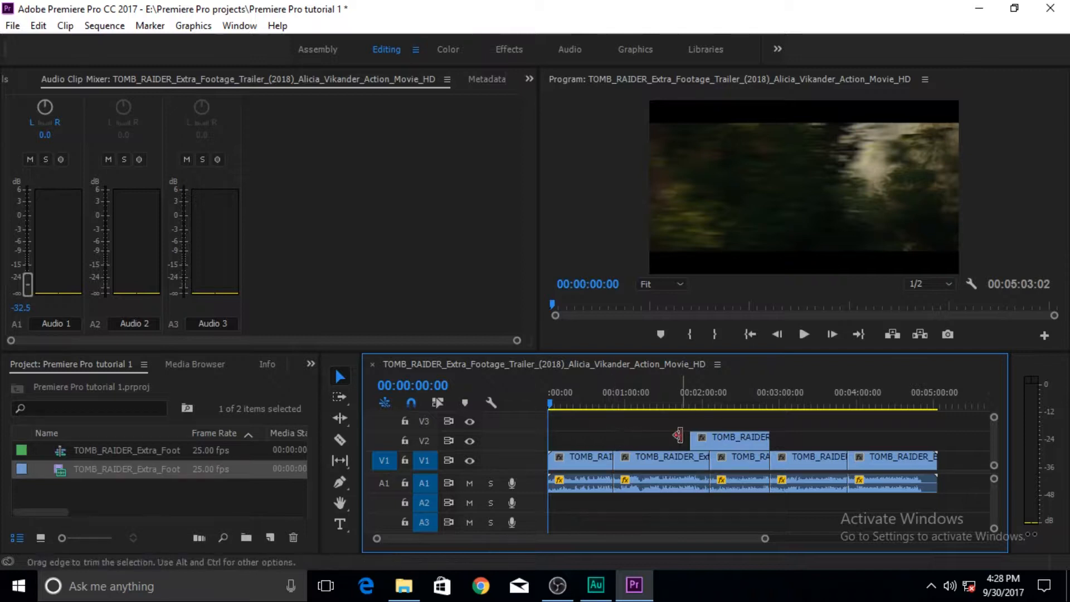
Select the clip on V2, and maximize the timeline panel before restoring the normal workspace layout
click(714, 443)
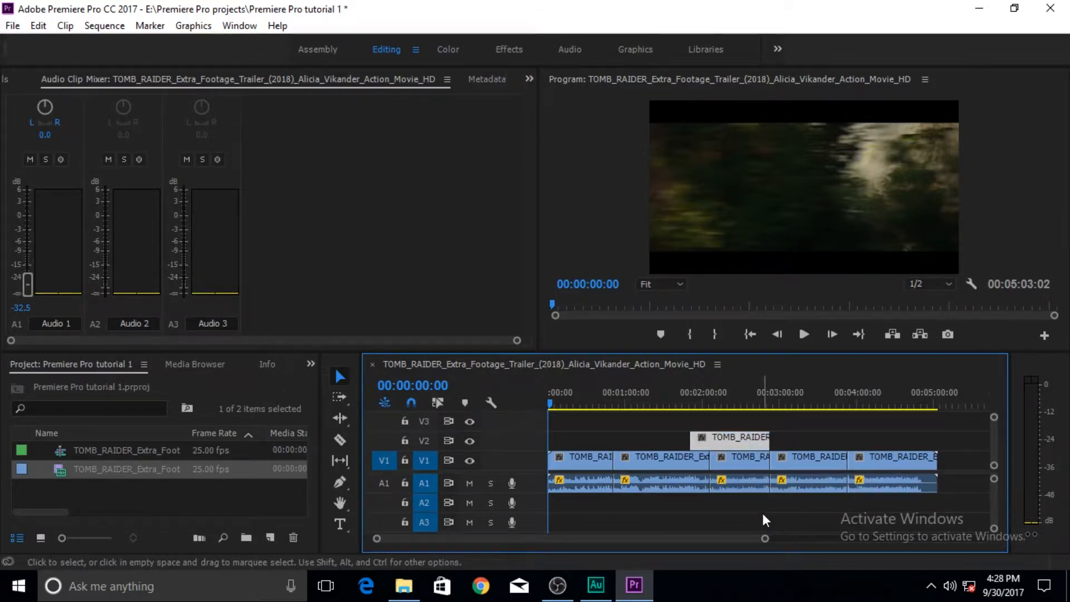
key(grave)
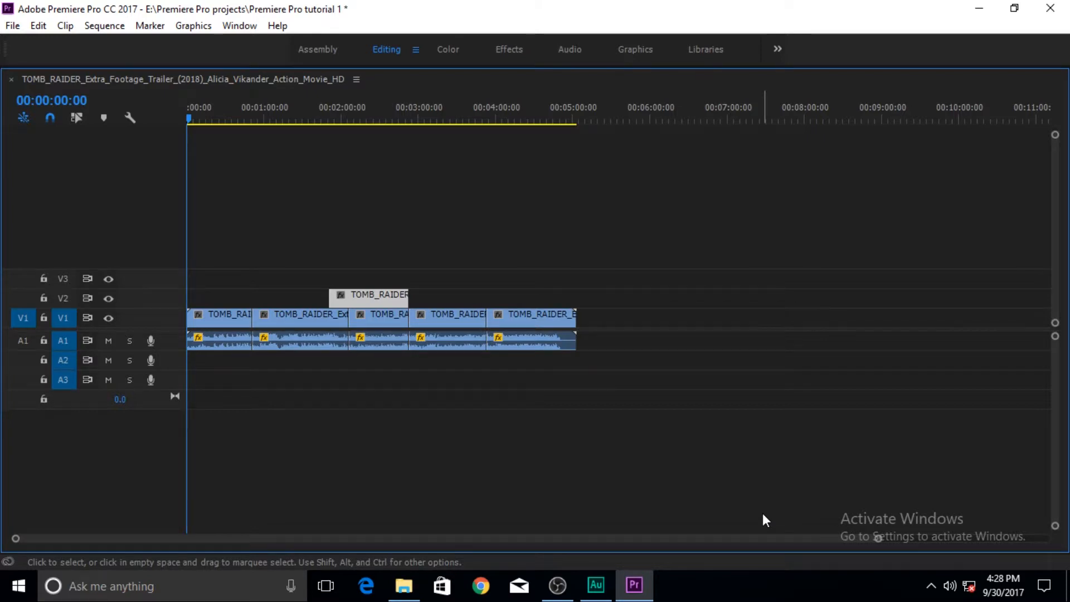
key(grave)
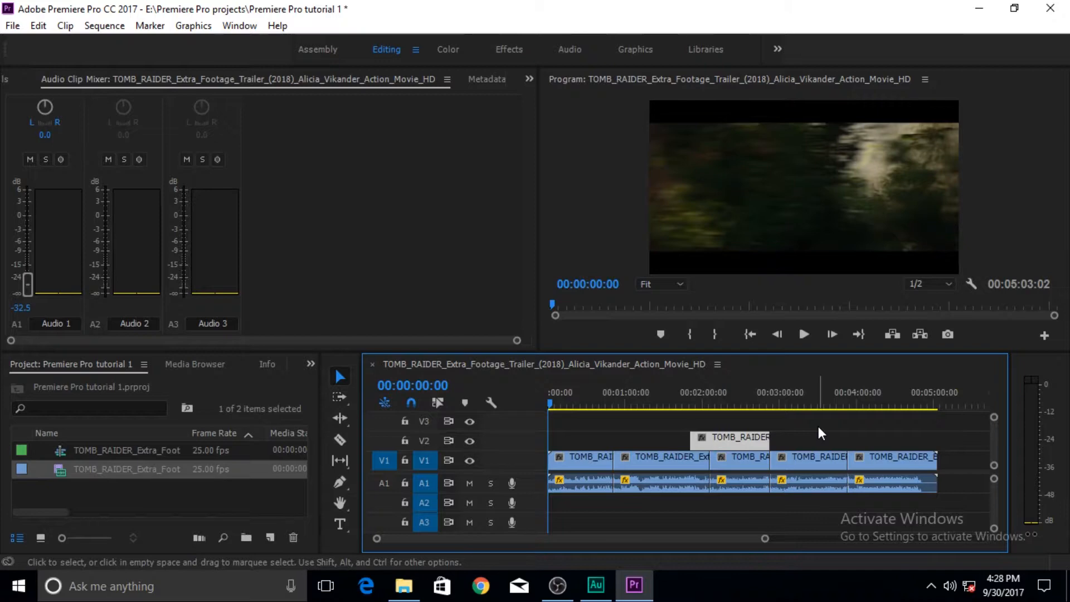
Select the third, fourth and fifth clips on V1 one at a time to compare them
click(811, 460)
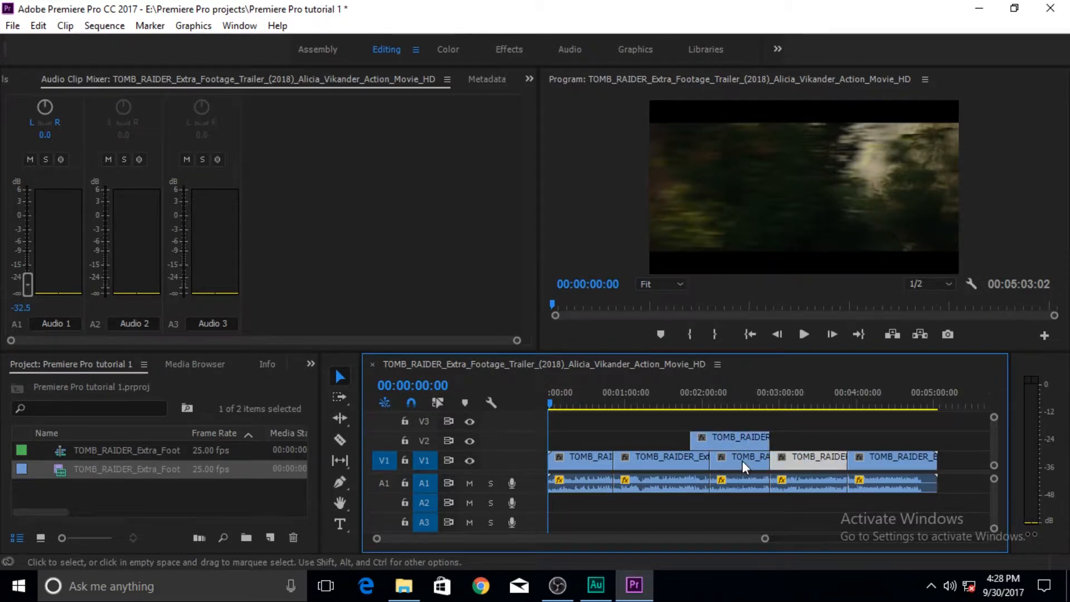
click(738, 458)
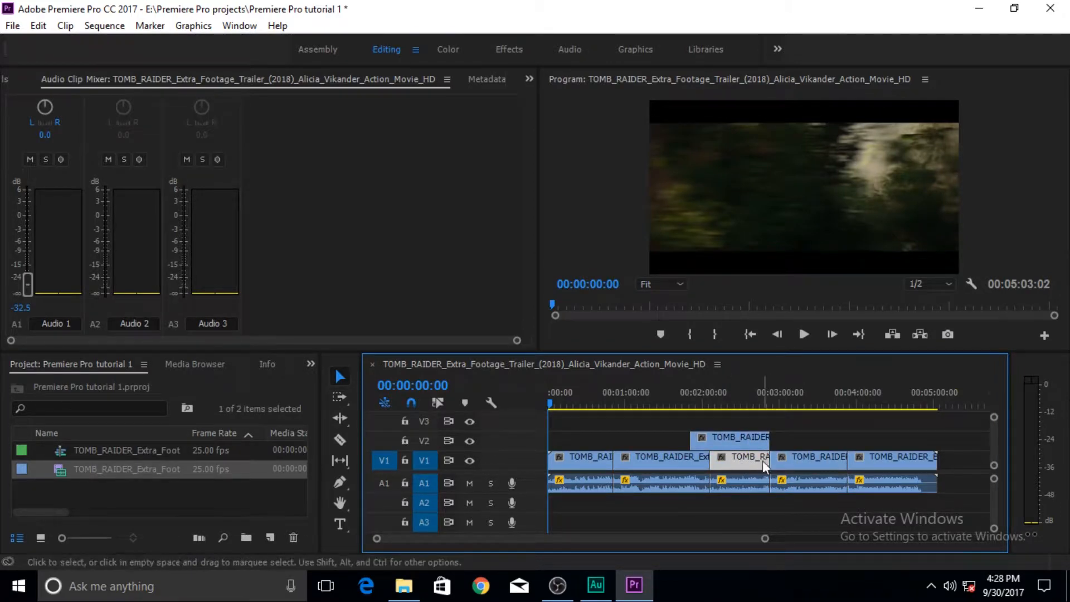
click(820, 458)
click(888, 460)
With the V2 clip selected, match the frame at 00:00:00:00 in the Source Monitor, and select the third clip on V1
click(730, 439)
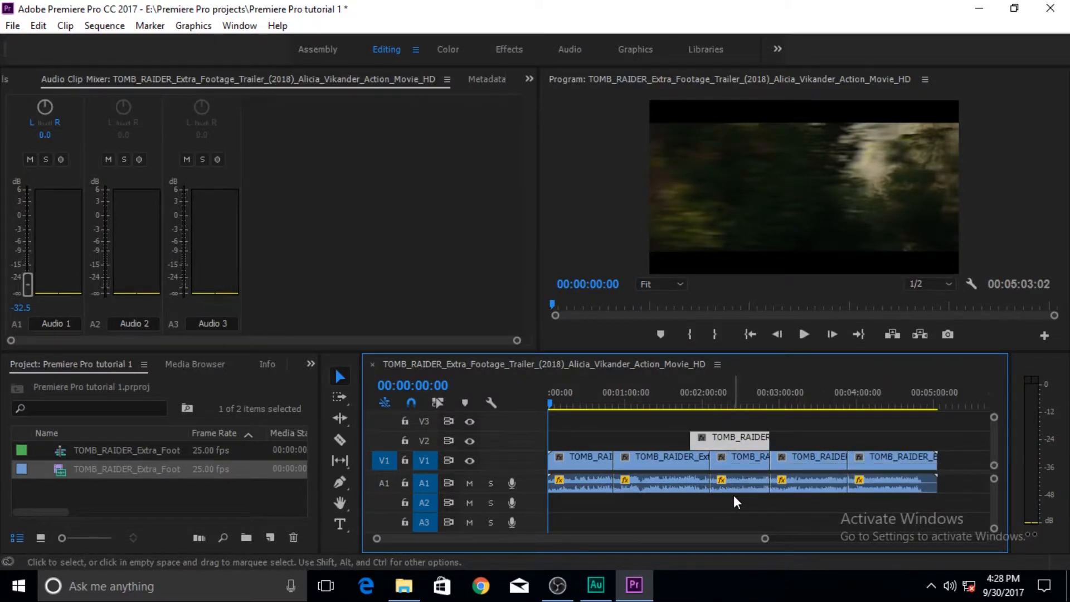
key(f)
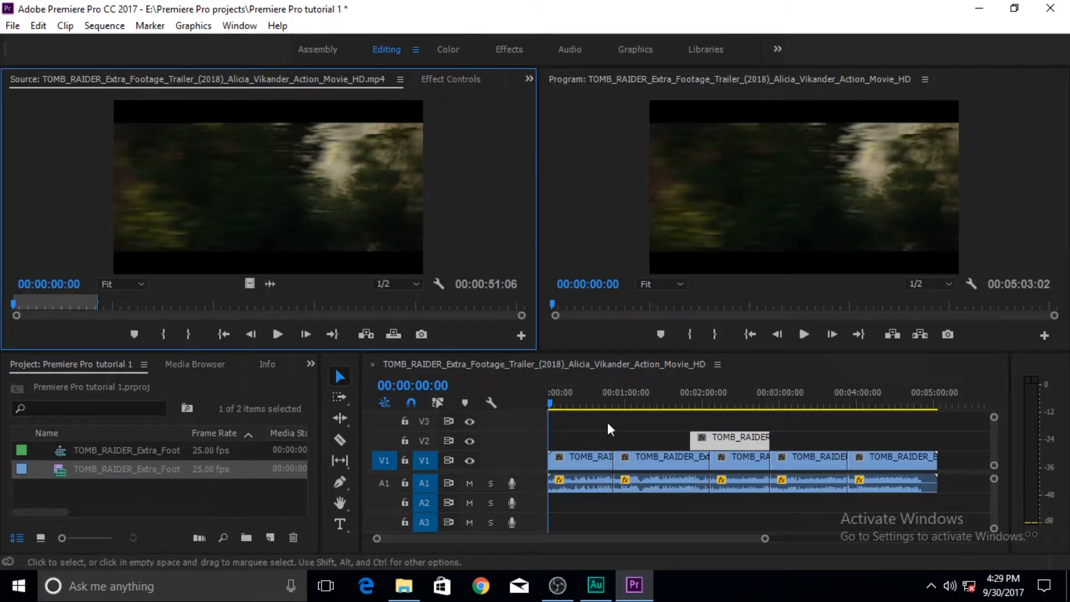
click(728, 466)
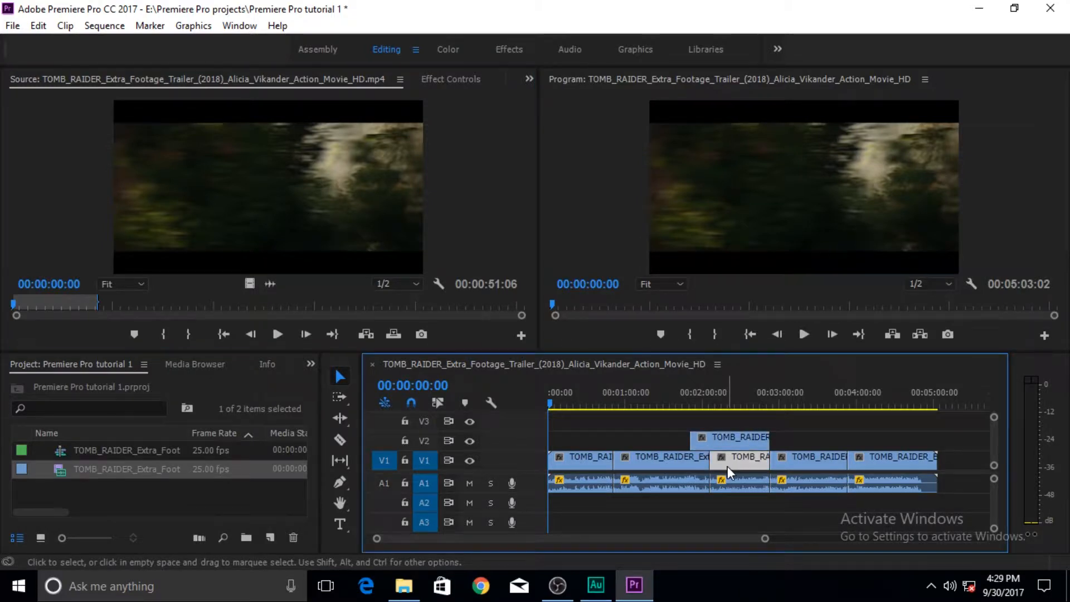
Activate the Source Monitor, select the V2 clip in the timeline, and trim its end back to about 00:02:40
key(shift+2)
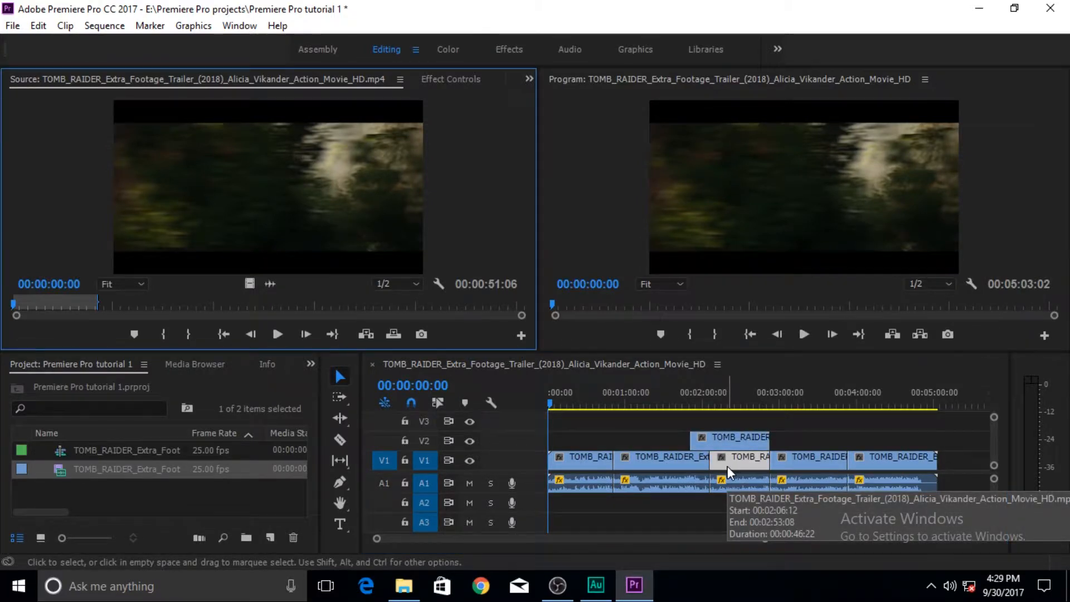
click(726, 442)
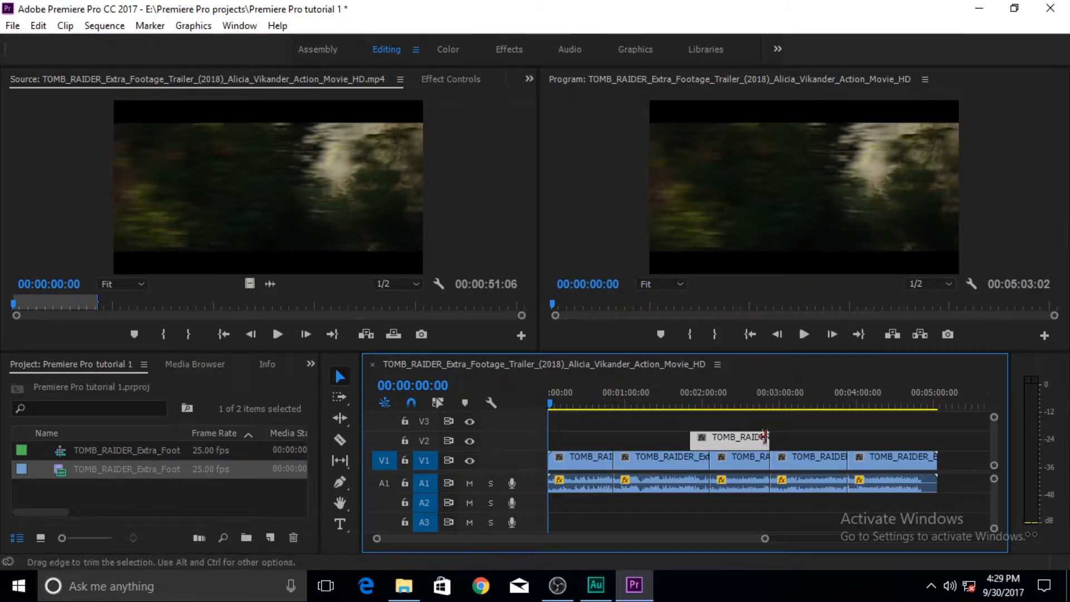
drag(764, 437, 755, 437)
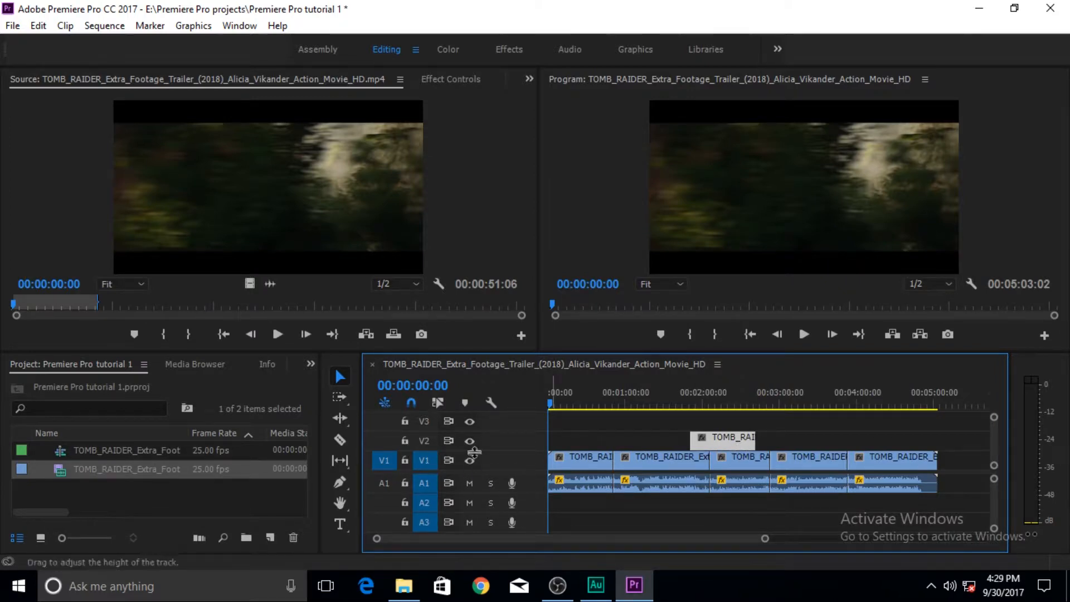
Maximize the timeline panel, increase audio track A1's height, and toggle that track between its collapsed and expanded states
key(grave)
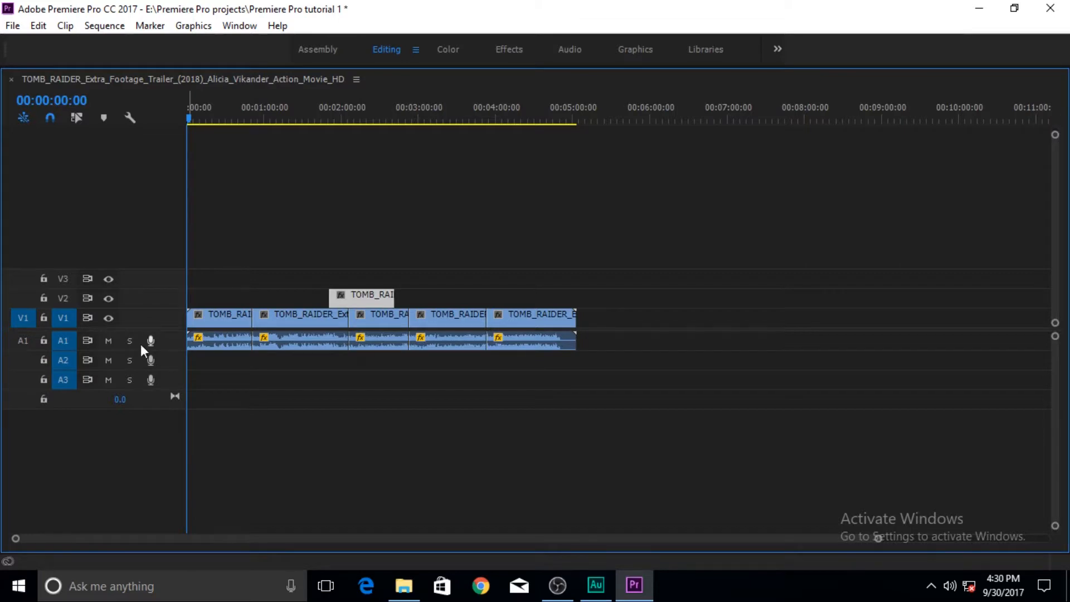
drag(140, 348, 141, 373)
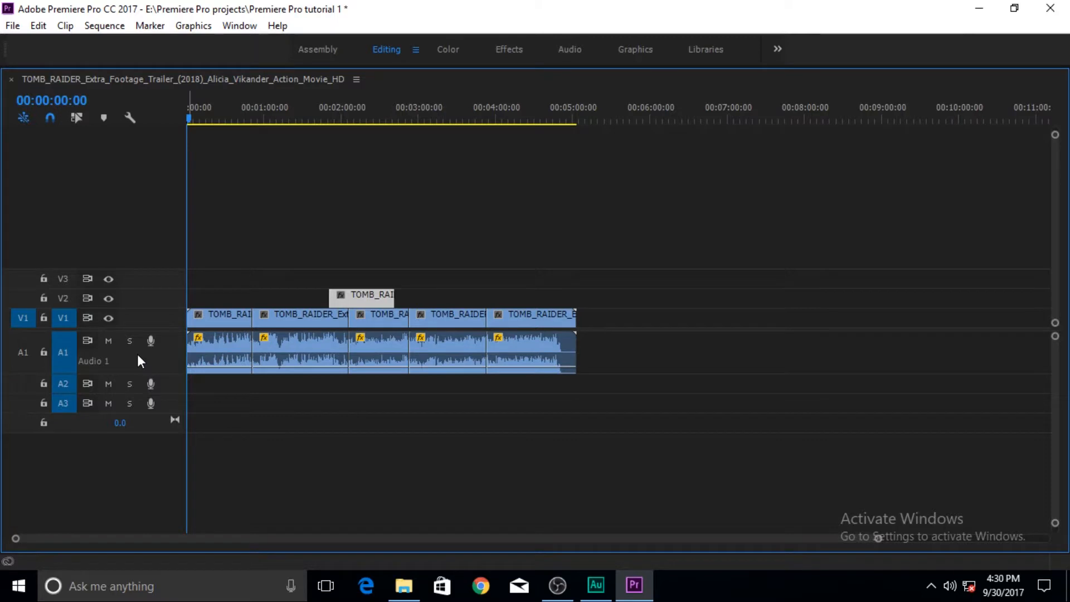
double_click(138, 357)
double_click(137, 357)
Adjust the individual heights of audio tracks A1 and A2, and shrink all three audio tracks to thin rows
scroll(137, 355, up, 6)
scroll(131, 393, down, 10)
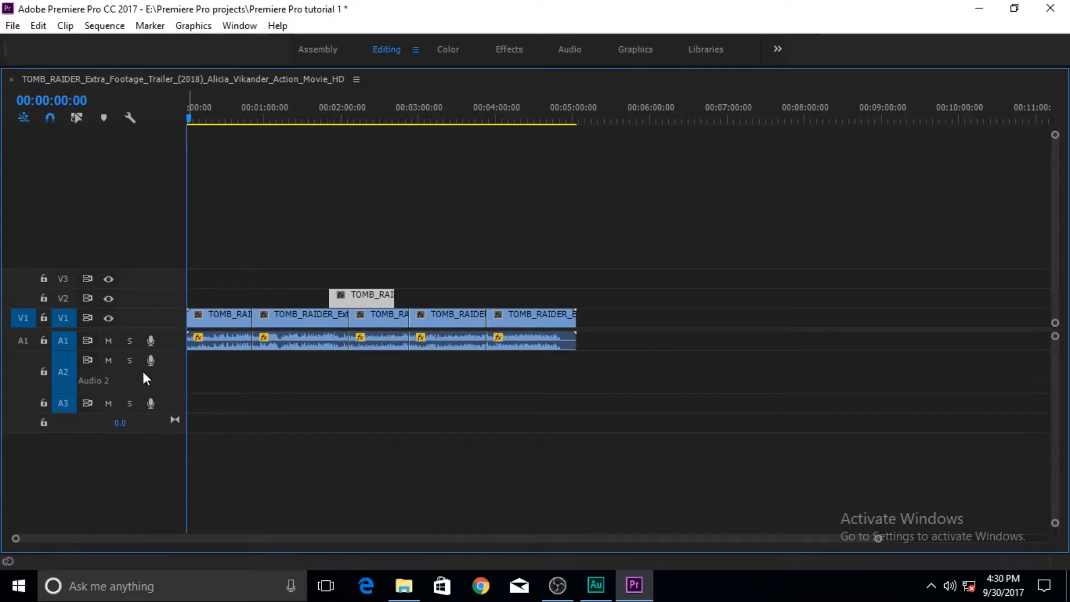
scroll(143, 372, down, 3)
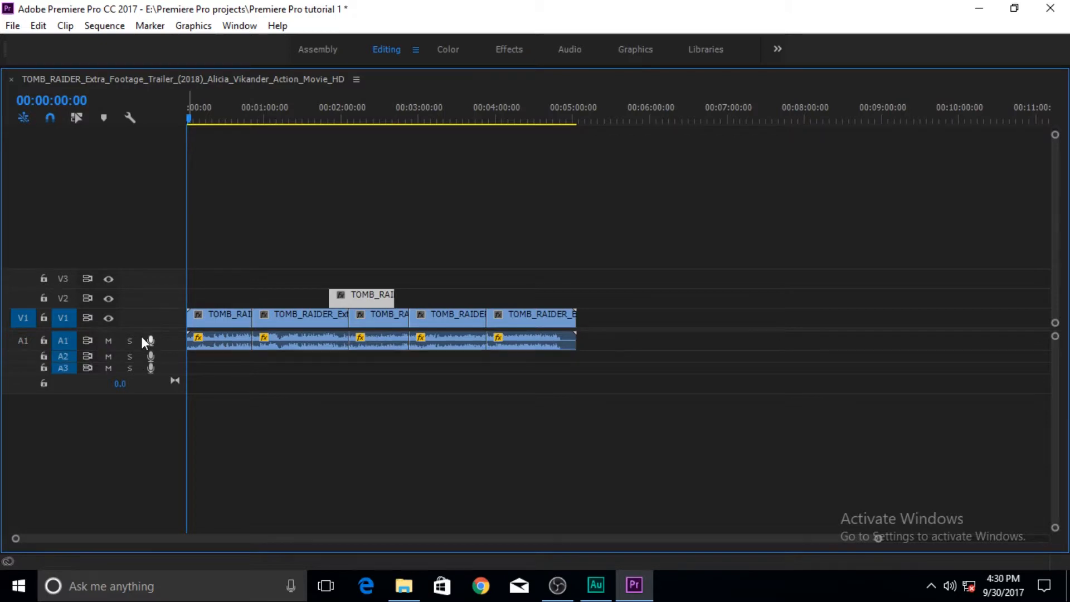
scroll(142, 338, down, 2)
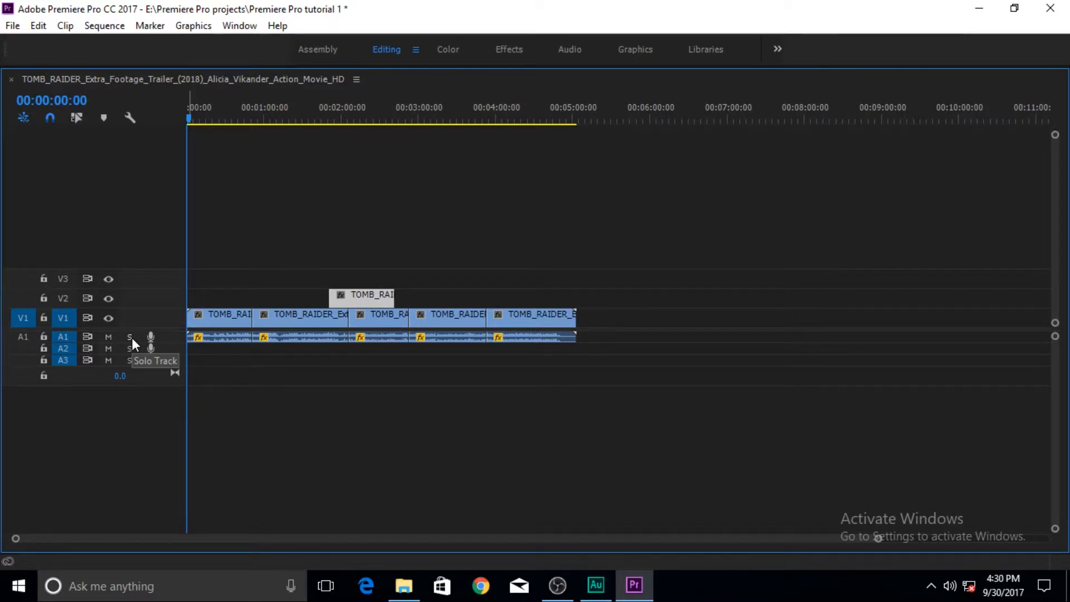
Enlarge all three audio tracks to show their names and waveforms, and resize the video tracks down to compact rows
scroll(132, 336, up, 5)
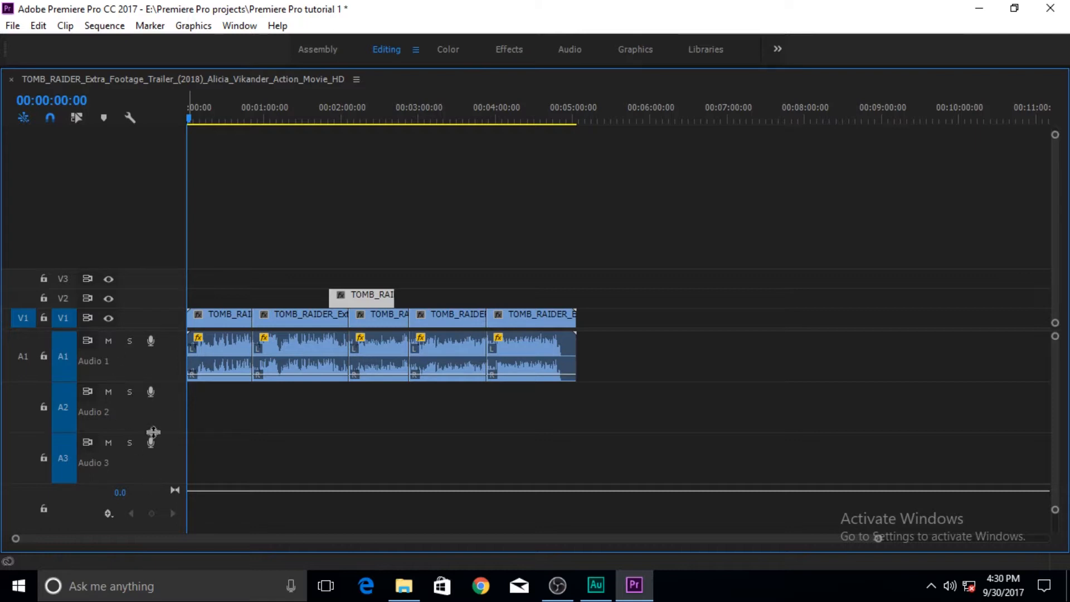
scroll(132, 295, up, 3)
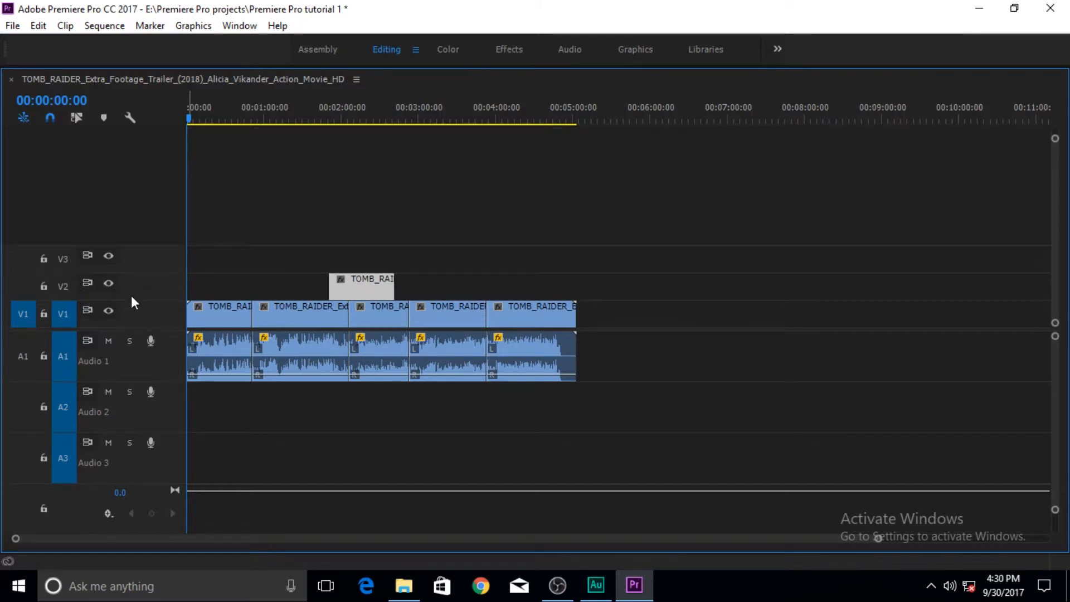
scroll(132, 296, down, 5)
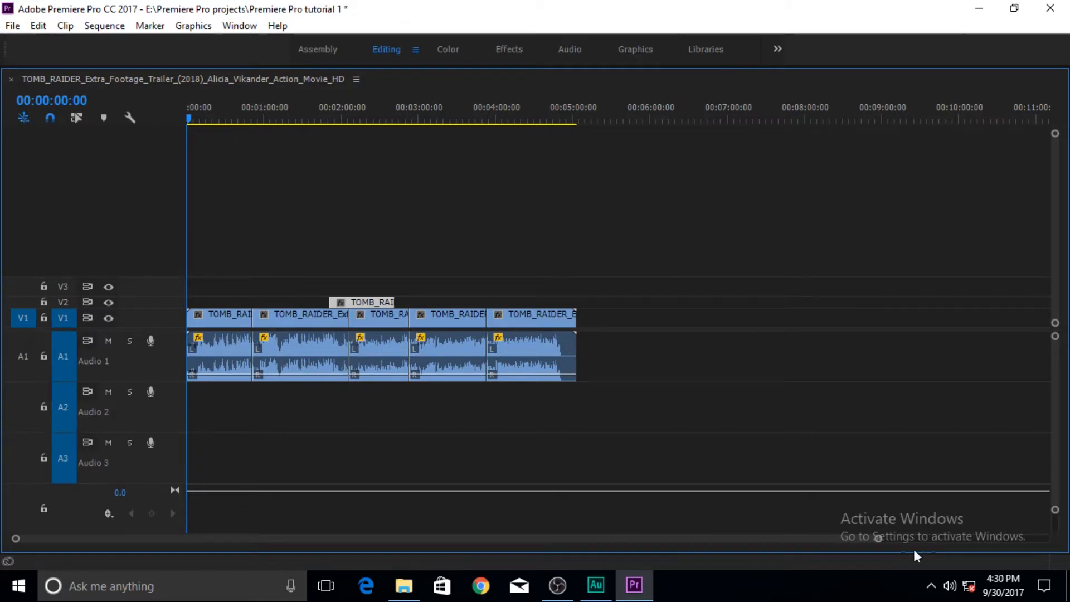
Zoom the timeline in on the first two V1 clips and expand track V1 to show its thumbnails
drag(879, 538, 396, 540)
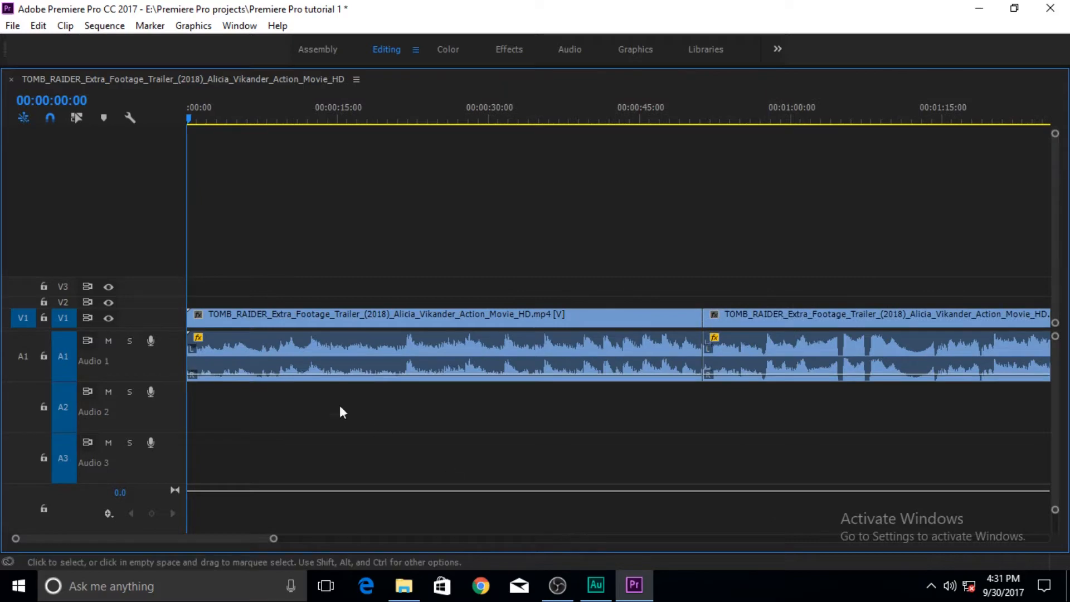
double_click(139, 319)
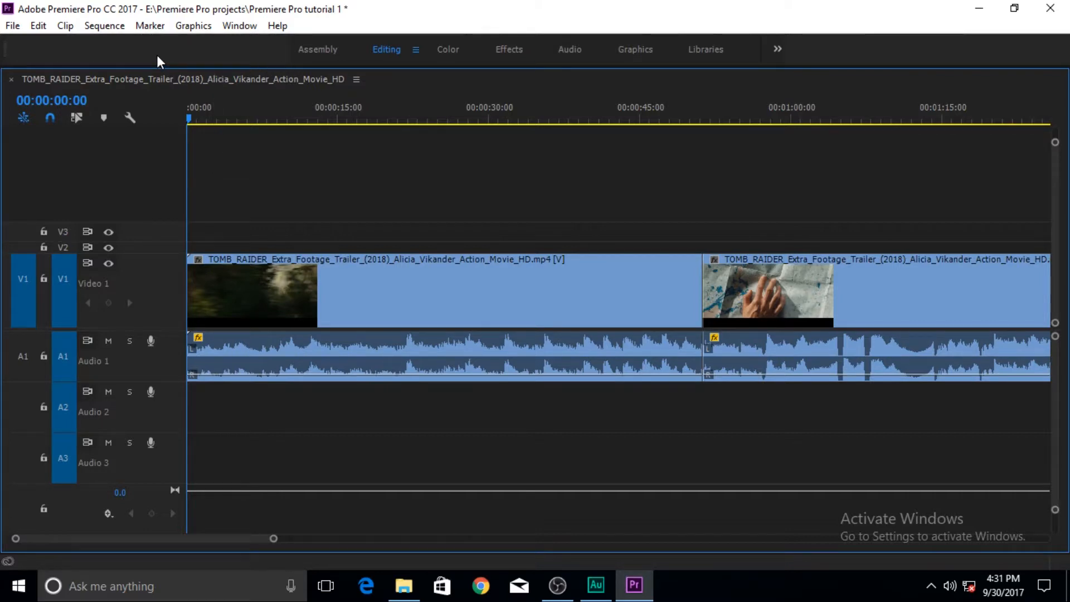
Set the timeline's clip display to Video Head and Tail Thumbnails
click(356, 80)
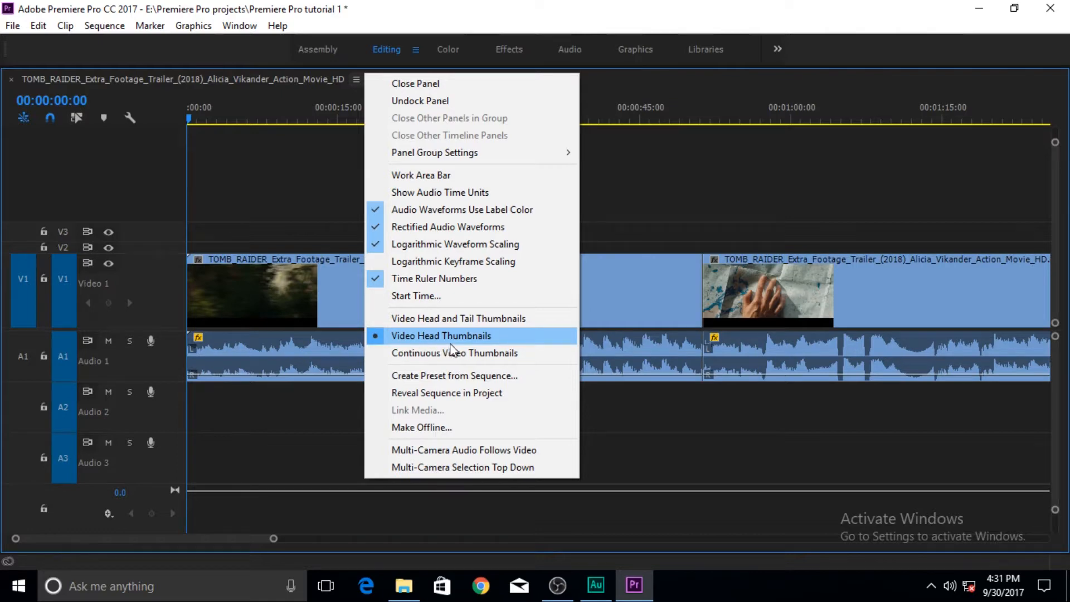
click(262, 415)
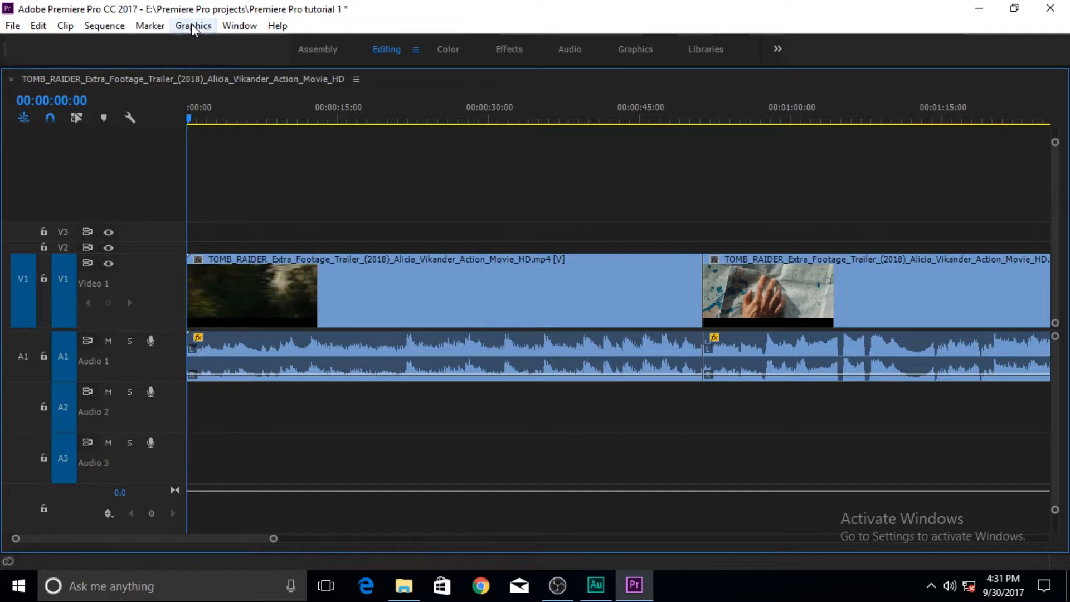
click(356, 81)
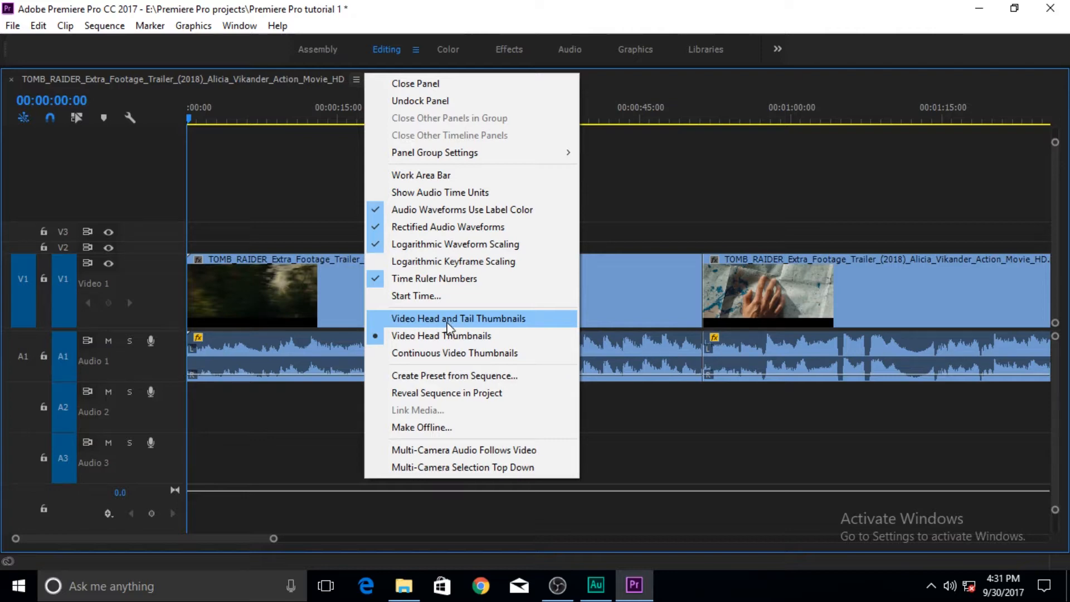
click(479, 322)
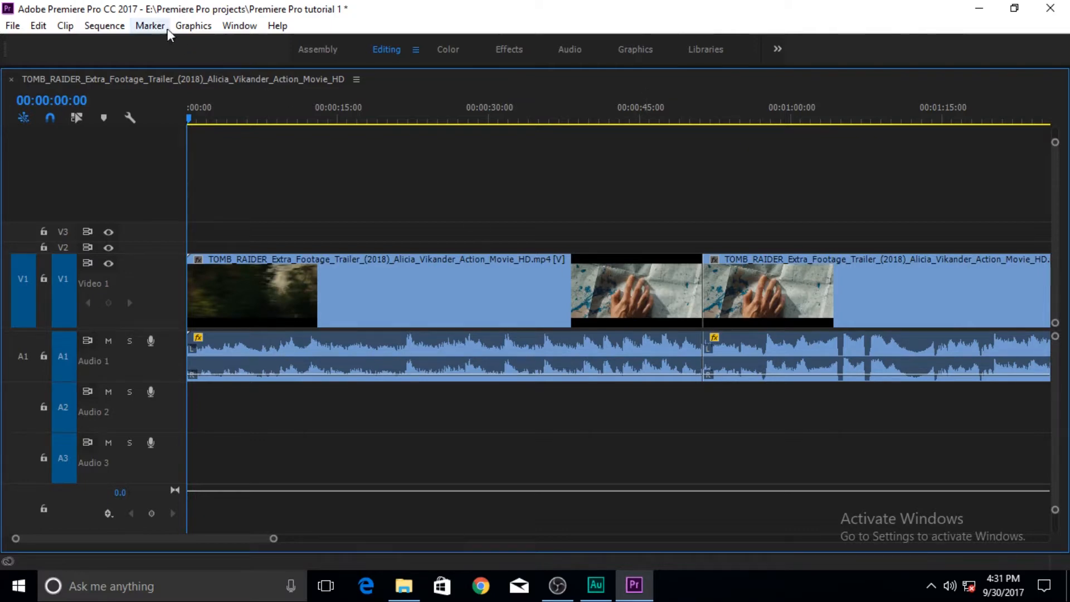
Switch the clip display to Continuous Video Thumbnails and zoom in on about the first 15 seconds of the sequence
click(357, 80)
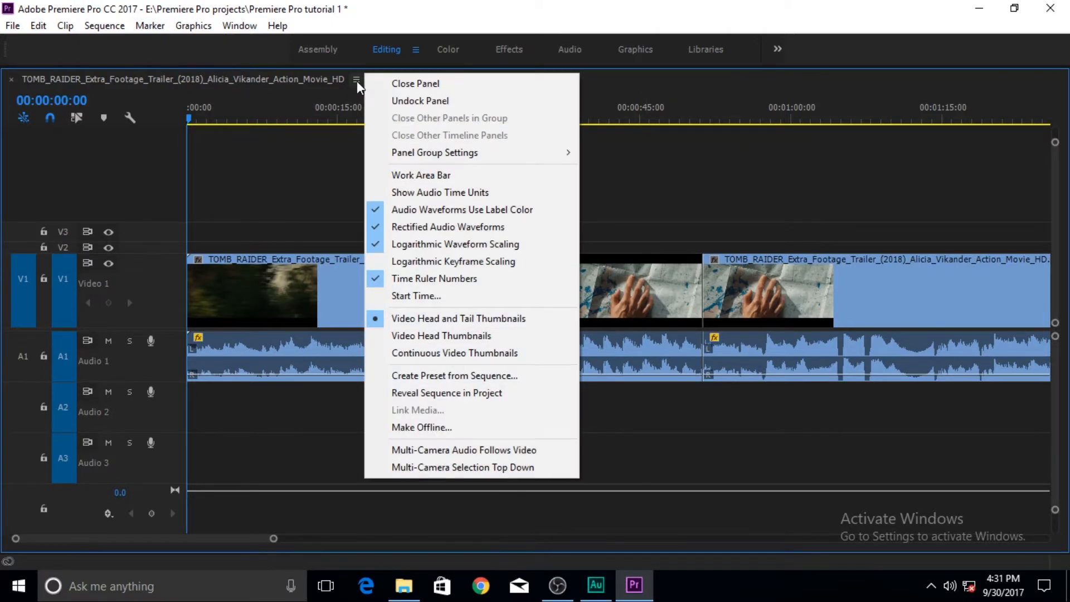
click(449, 357)
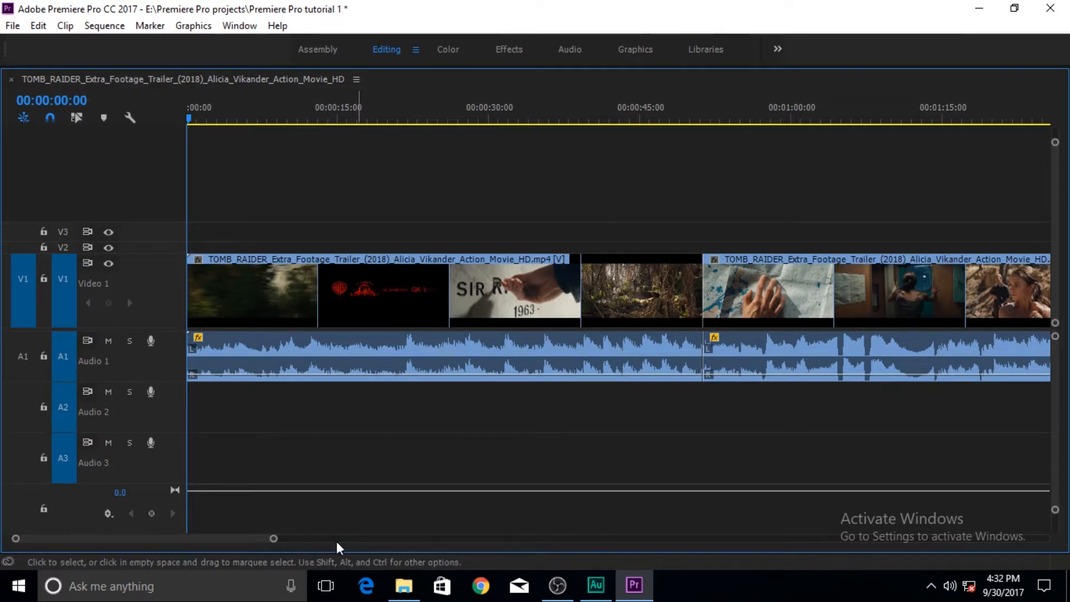
drag(273, 539, 191, 545)
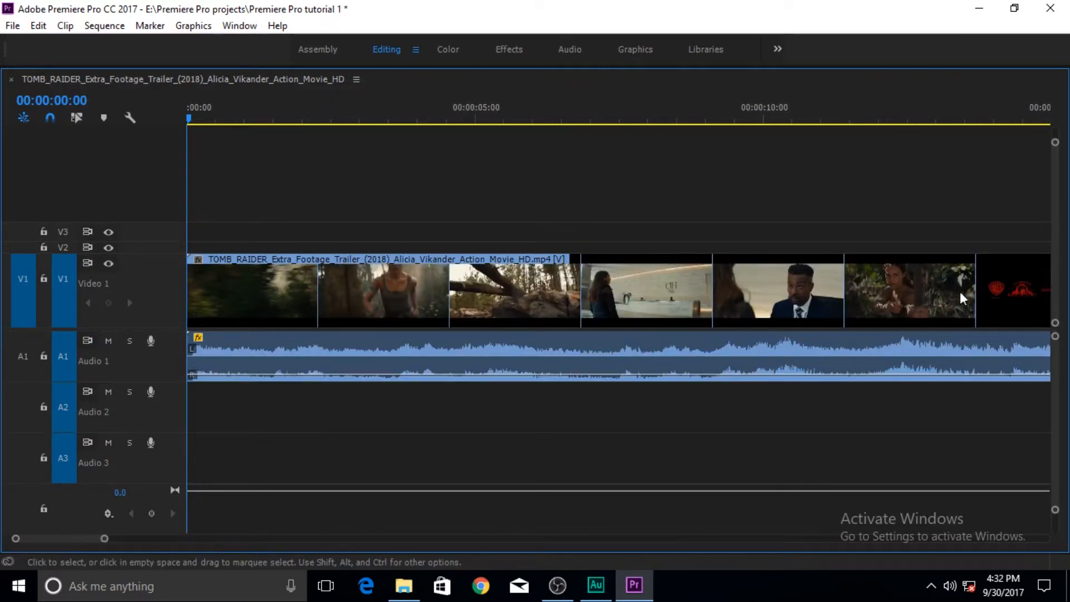
drag(79, 540, 44, 539)
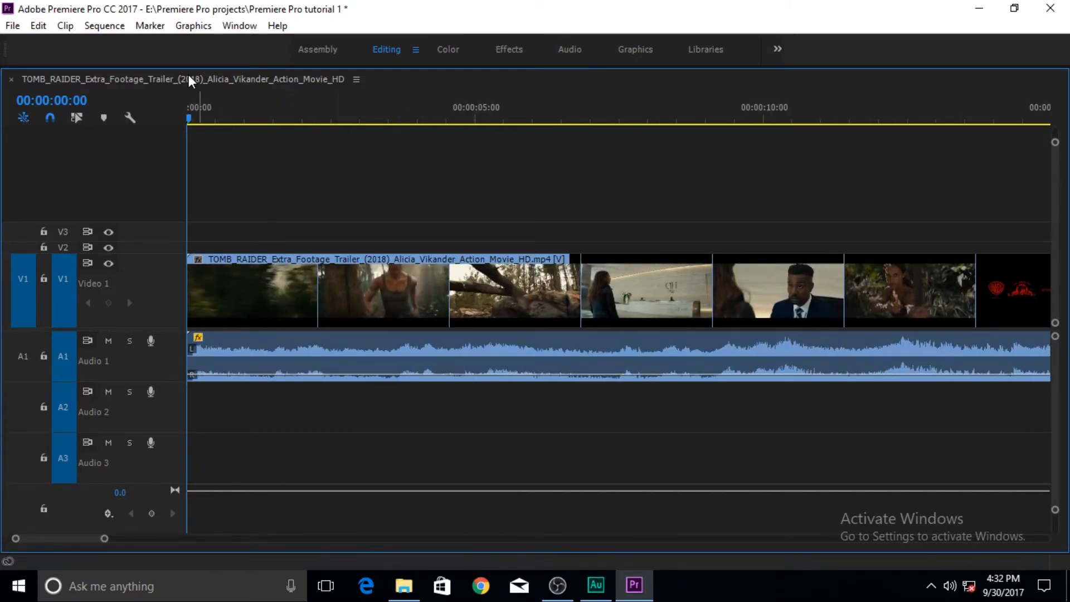
Set the clip display back to Video Head Thumbnails and shrink the video tracks to thin rows
click(359, 81)
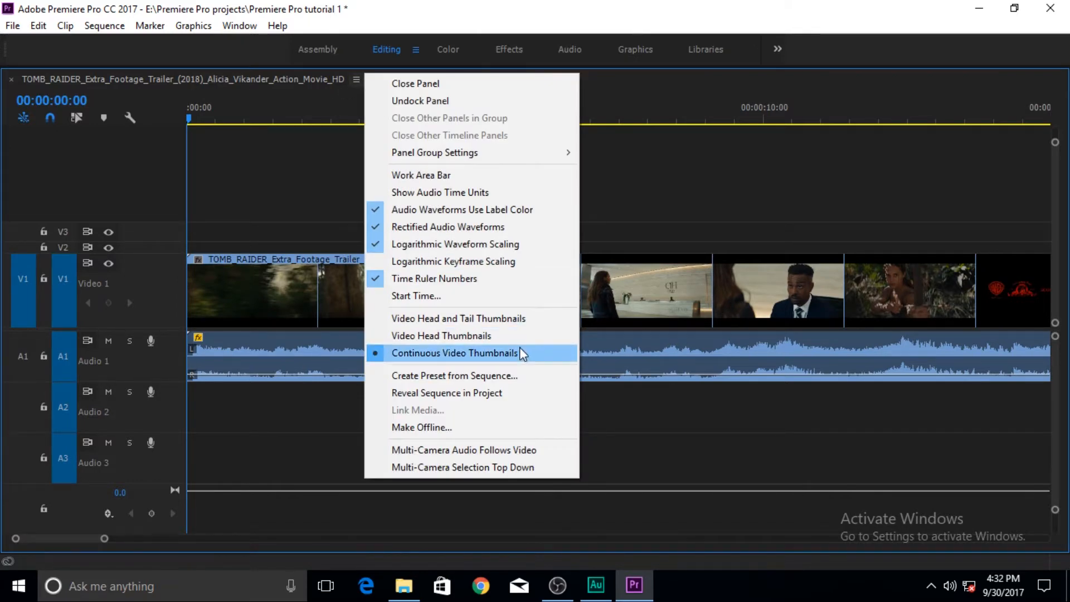
click(423, 336)
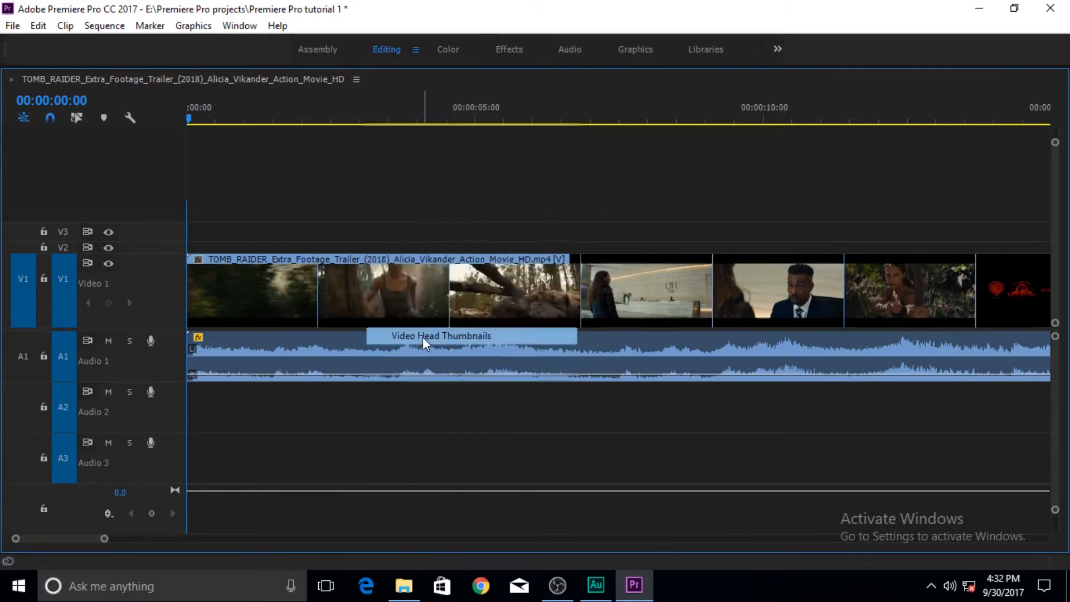
scroll(139, 298, up, 1)
scroll(136, 304, down, 7)
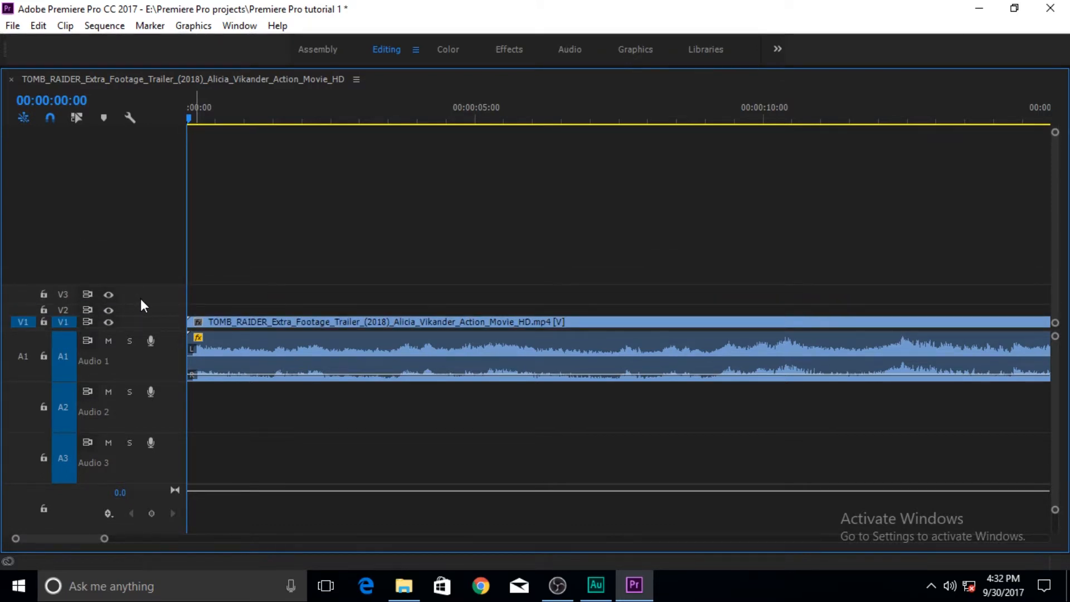
Increase the heights of the video tracks and reduce all three audio tracks to a medium height
scroll(140, 299, up, 6)
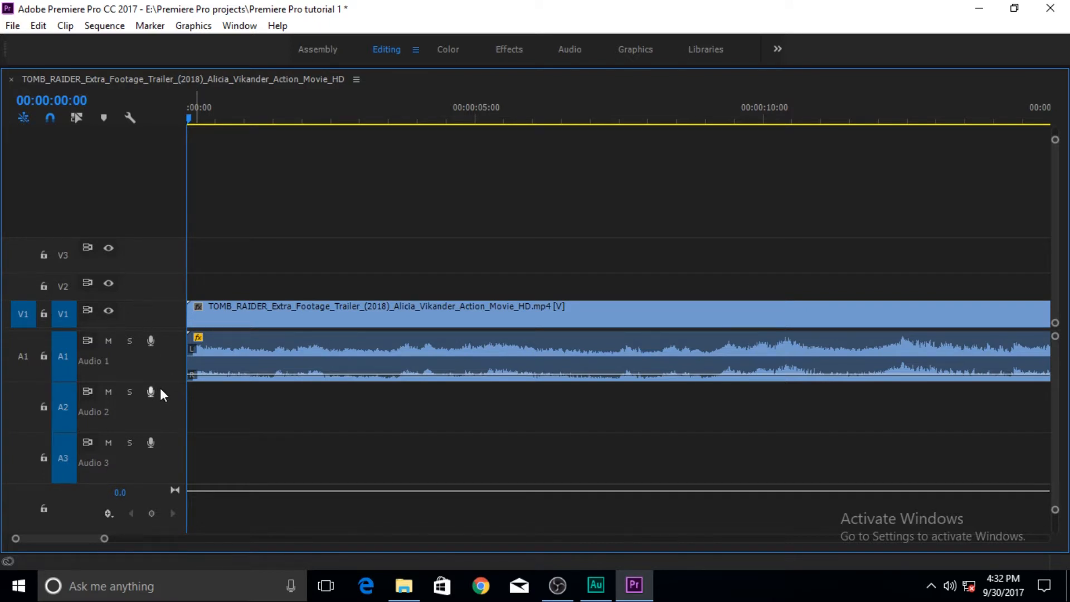
scroll(159, 387, up, 1)
scroll(151, 367, down, 2)
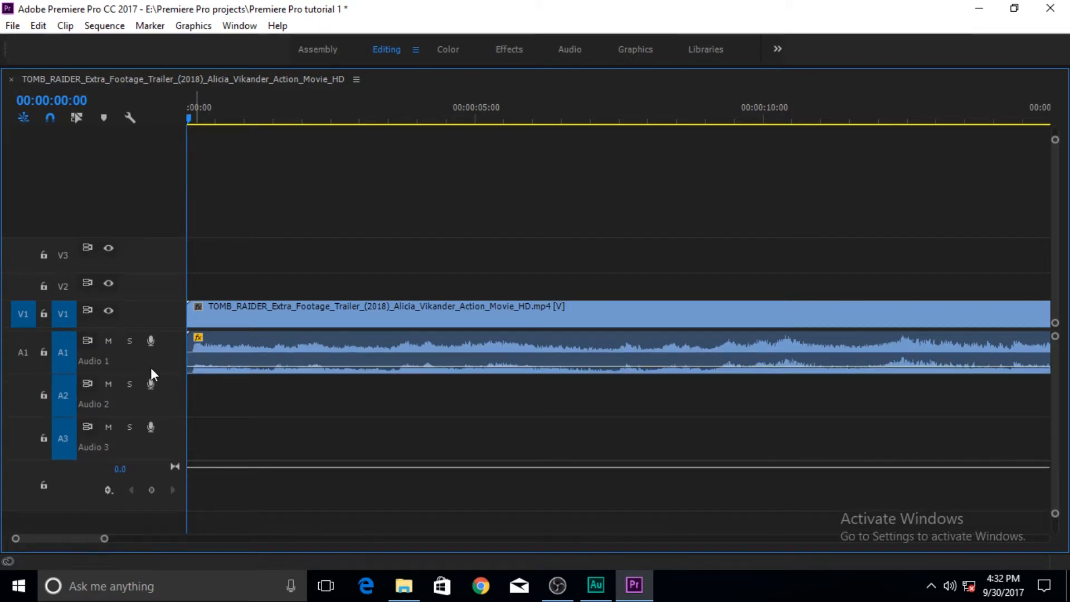
scroll(151, 369, down, 3)
scroll(151, 369, up, 2)
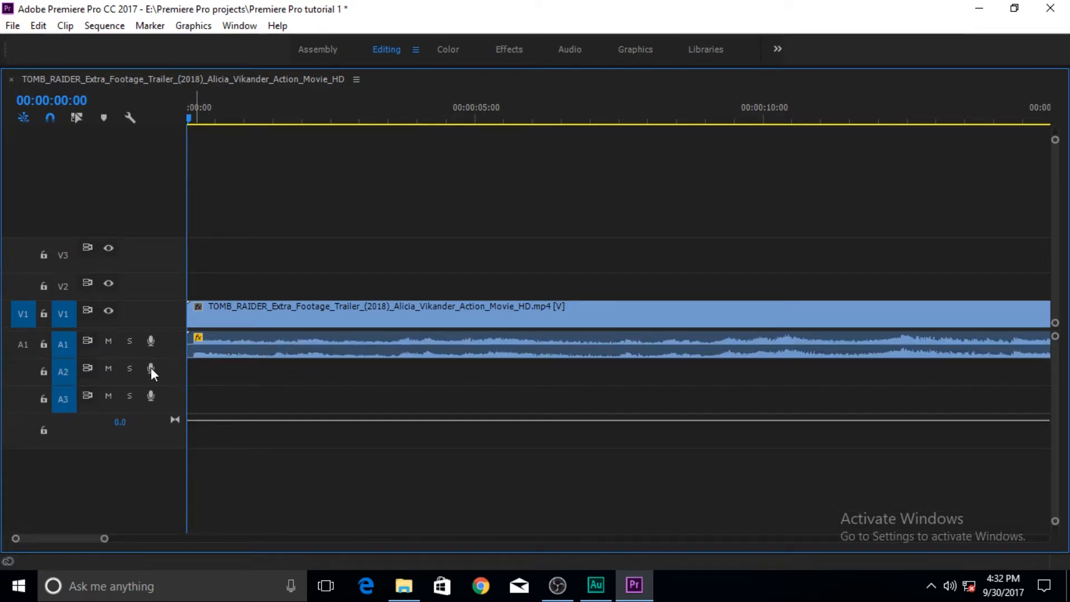
Restore the normal workspace layout, and reduce the heights of the video and audio tracks to compact rows
key(grave)
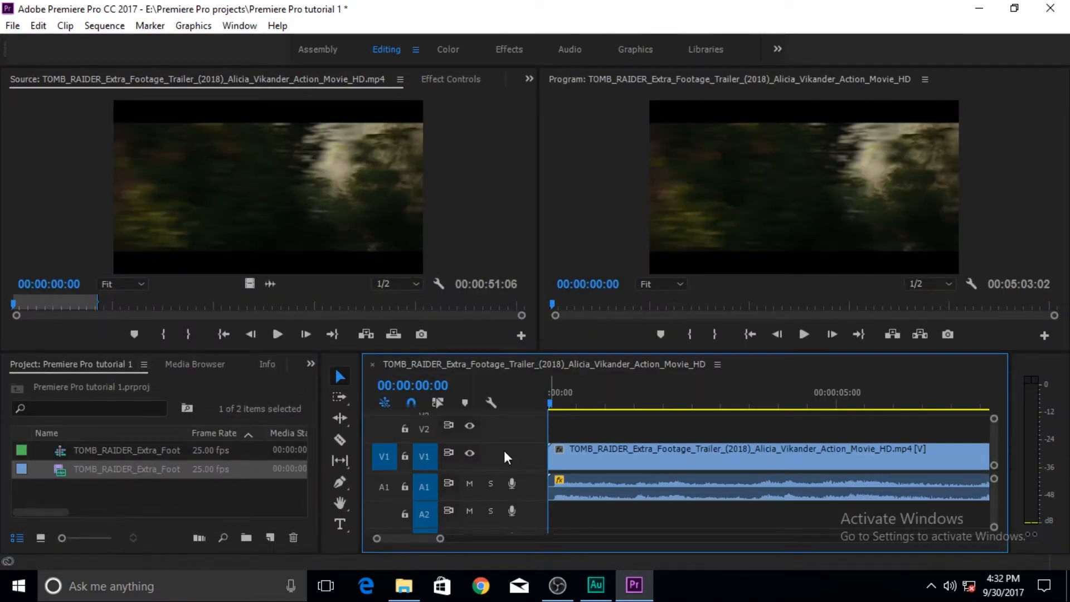
scroll(505, 452, down, 2)
scroll(504, 441, down, 2)
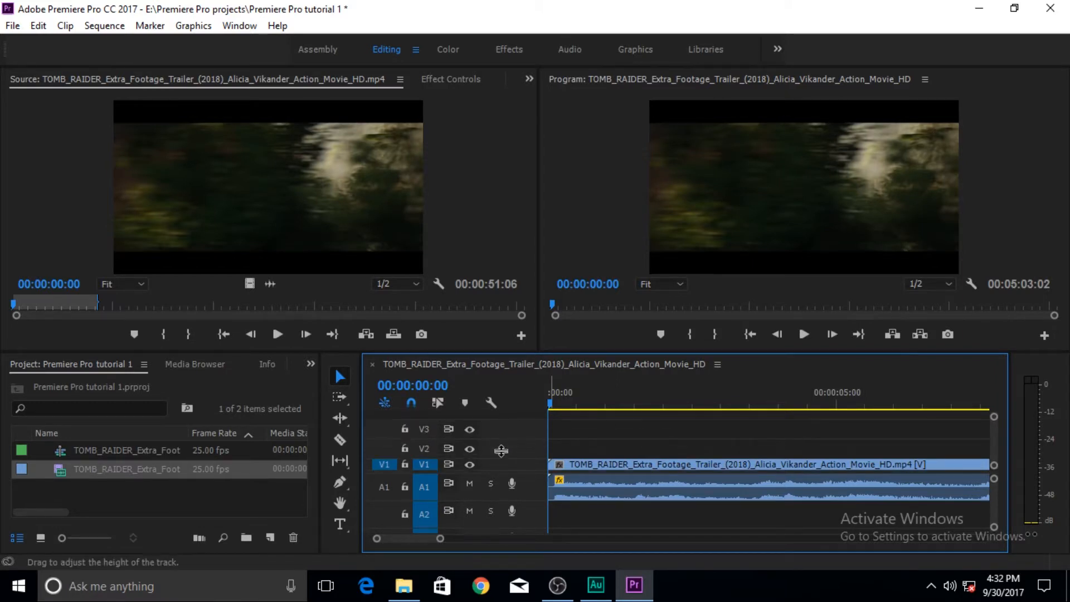
scroll(500, 463, up, 2)
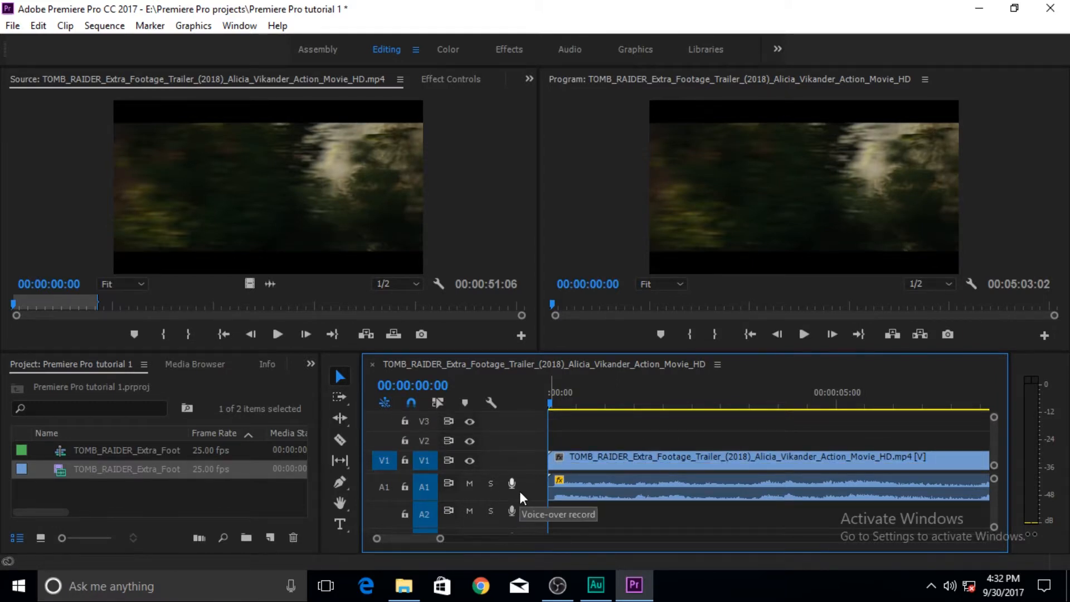
scroll(520, 487, down, 2)
scroll(528, 507, down, 1)
scroll(529, 522, down, 1)
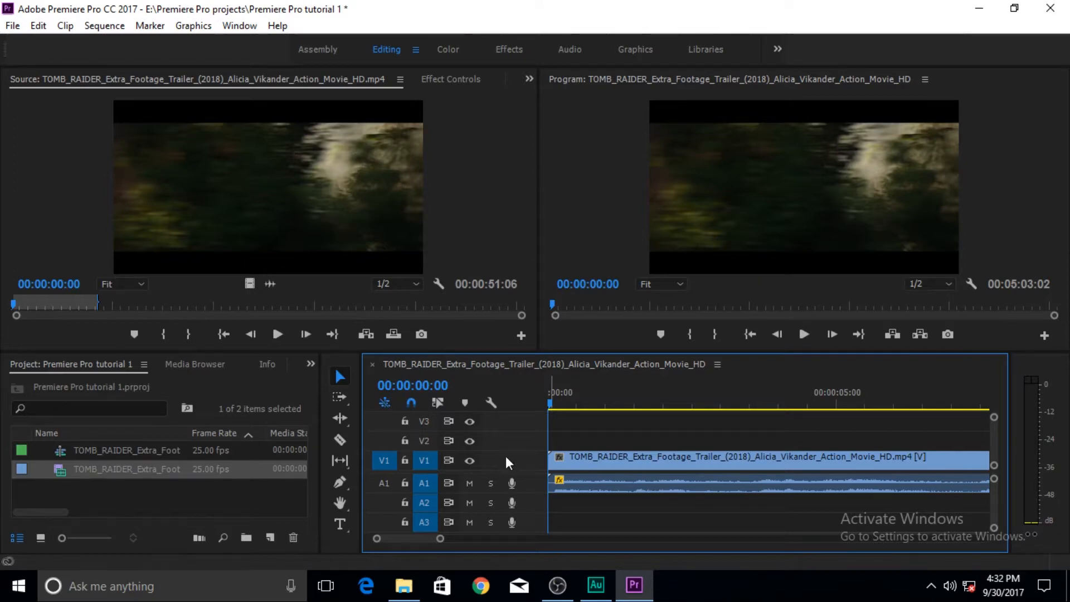
Minimize all tracks through the timeline display settings, and expand all tracks again
click(490, 403)
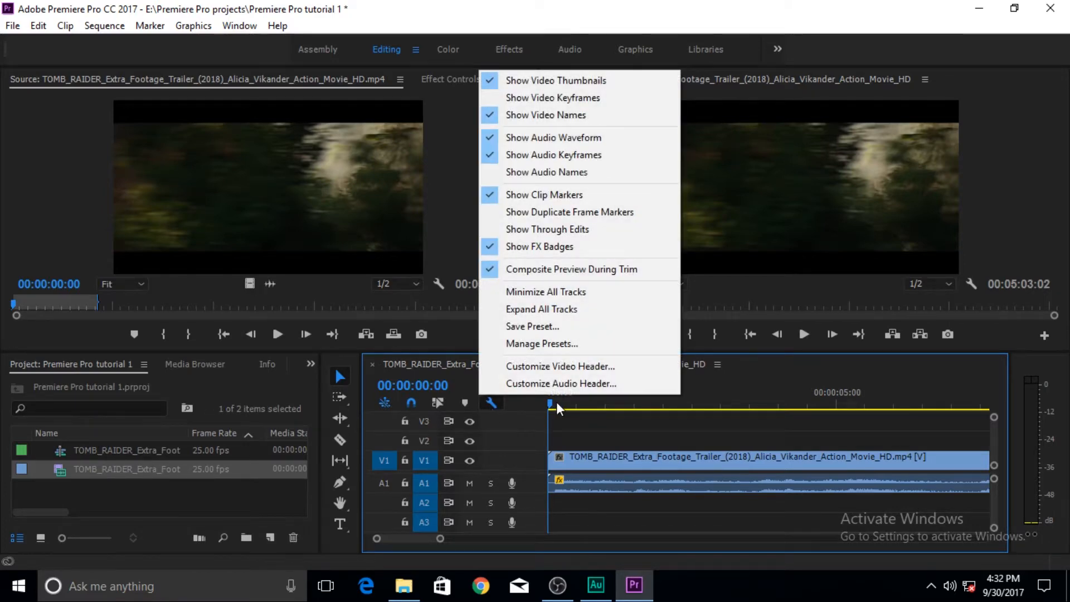
click(549, 296)
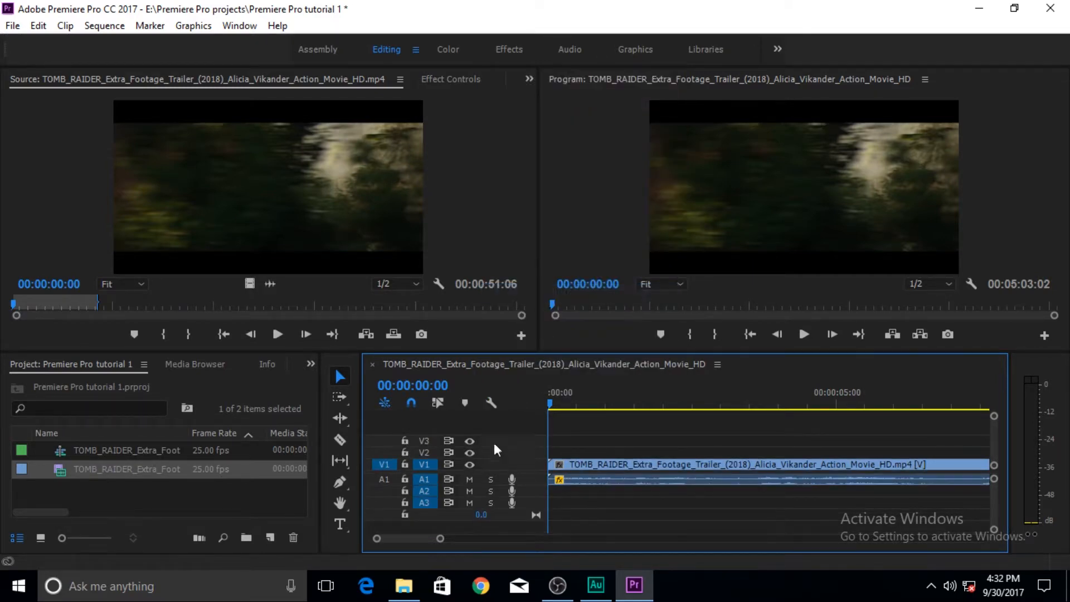
click(491, 402)
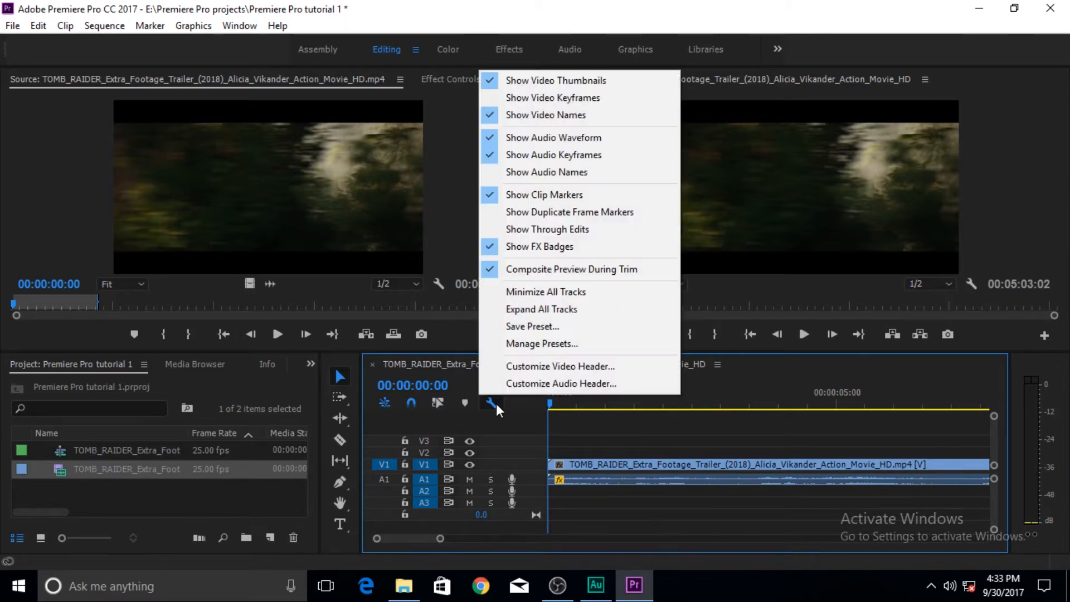
click(548, 315)
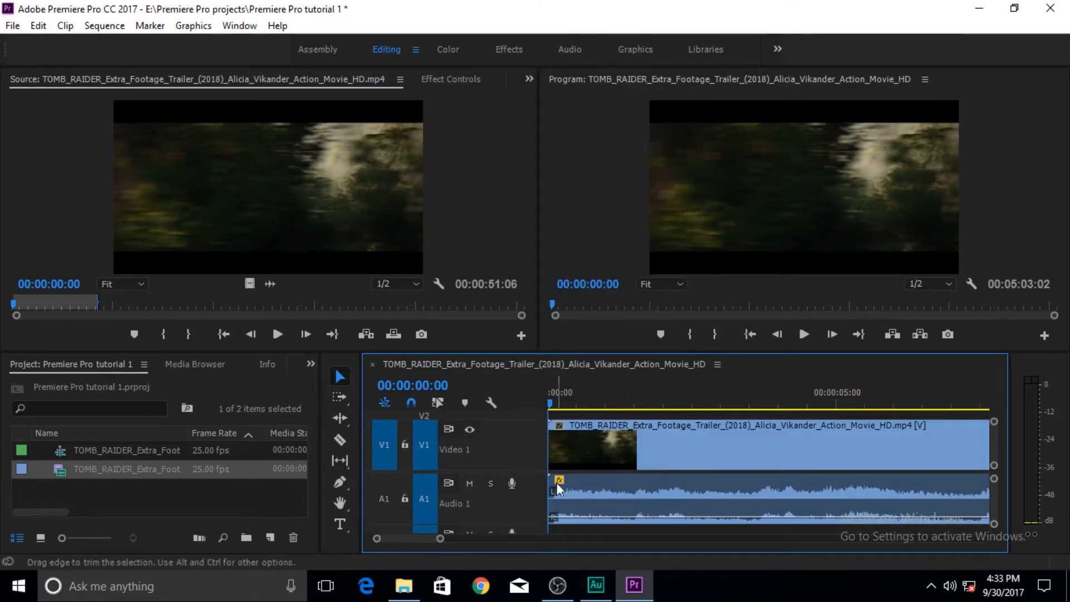
Minimize all tracks and zoom the timeline out until the clips across the sequence are in view
click(493, 403)
click(552, 292)
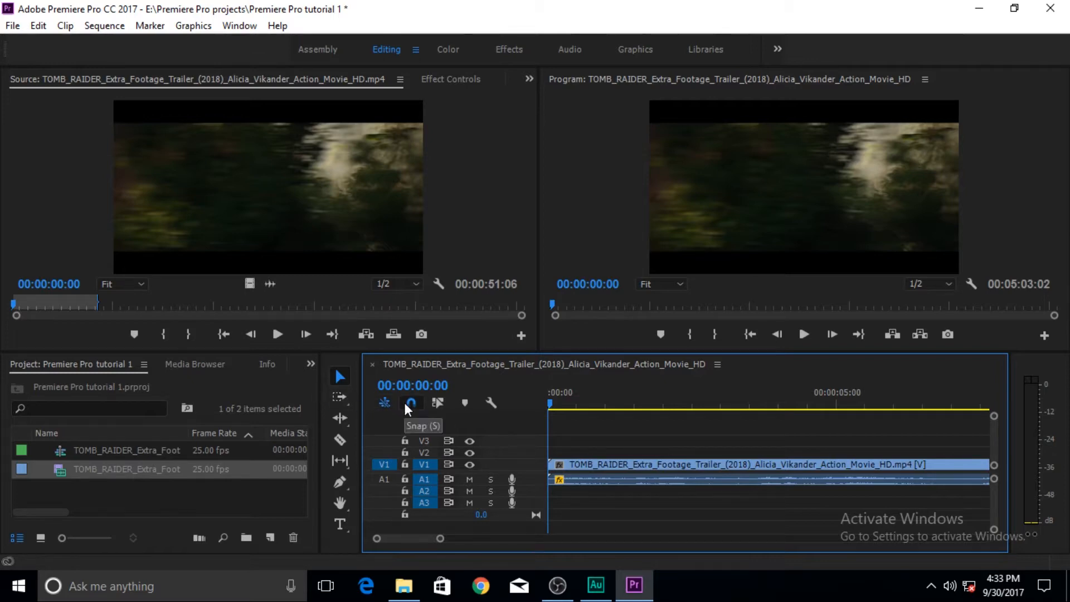
drag(439, 538, 739, 539)
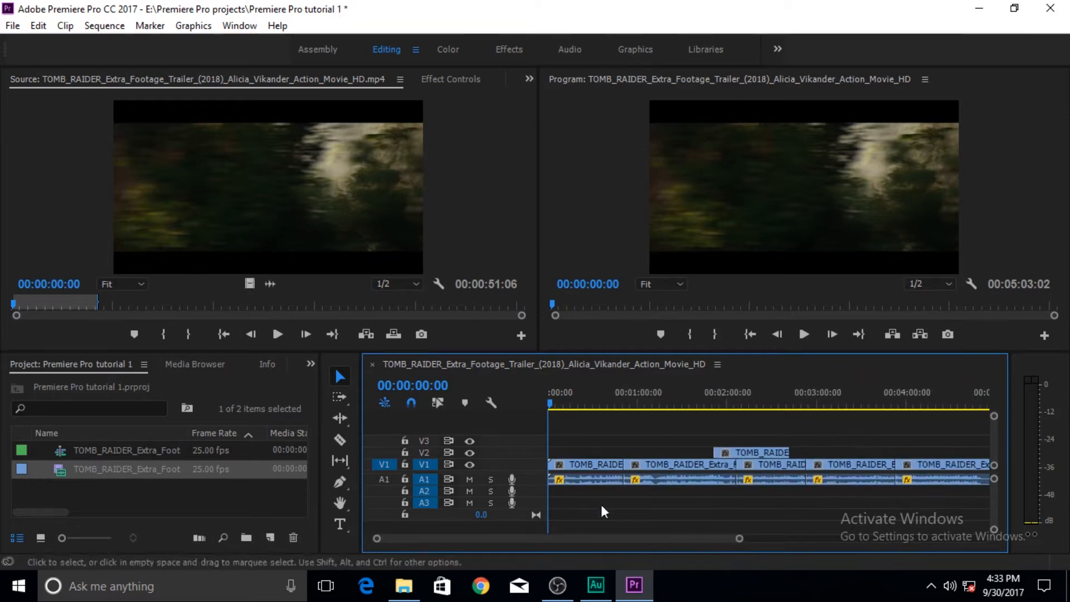
Increase the heights of the video tracks slightly and set the audio tracks to a similar compact height
key(ctrl+equal)
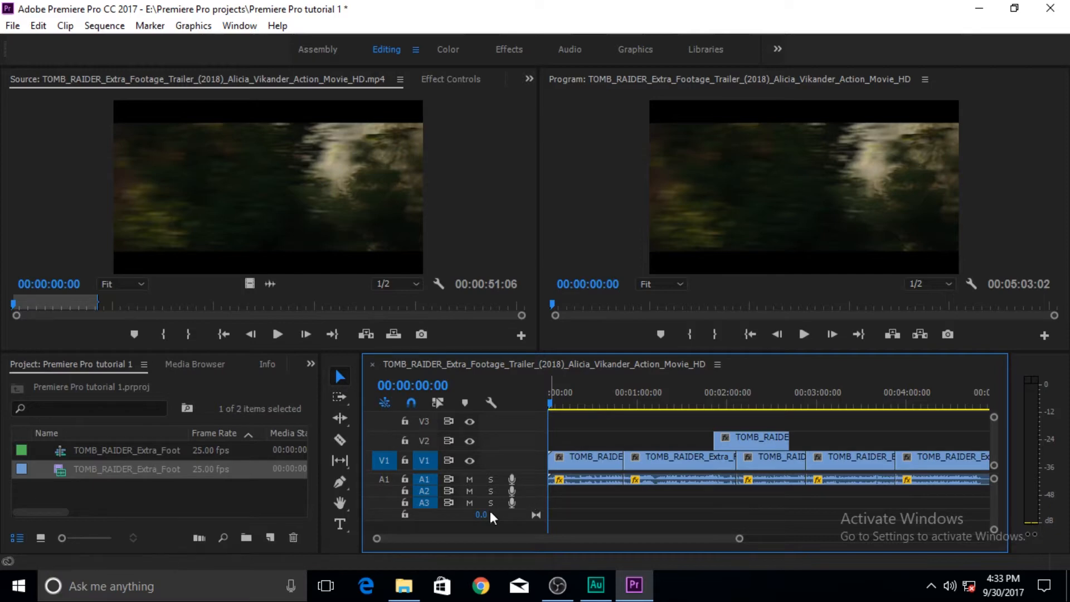
scroll(523, 491, up, 2)
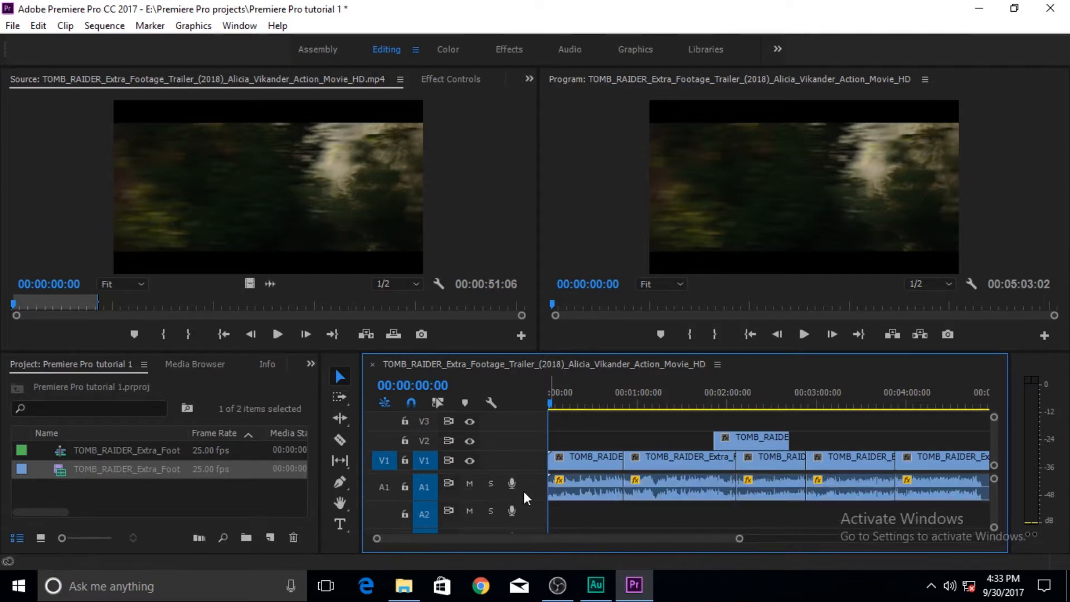
scroll(524, 491, down, 1)
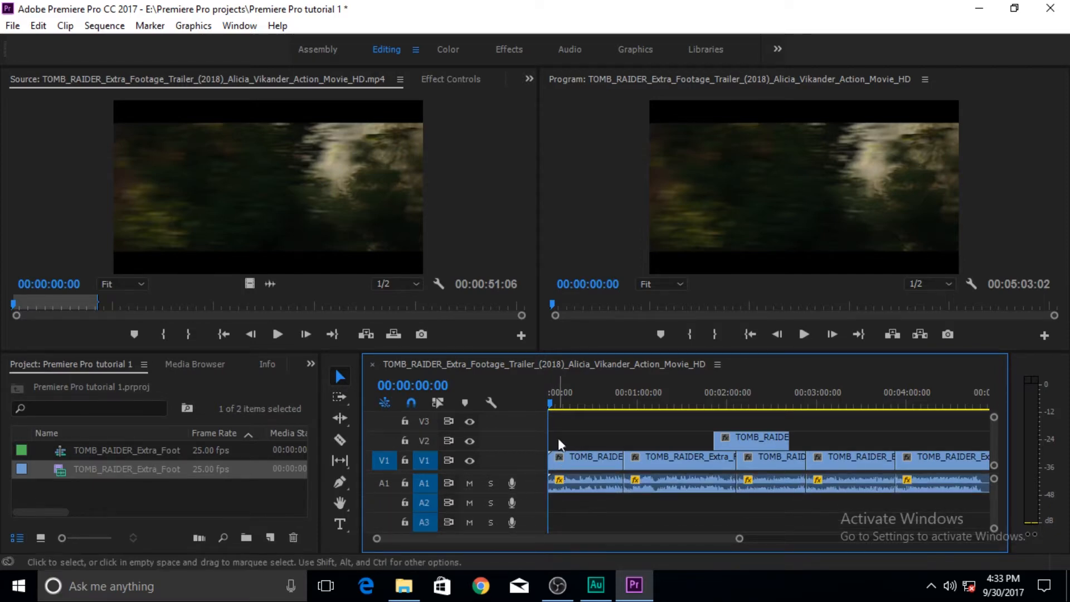
Move the playhead to 00:02:53:09 and shift the clip on V2 slightly earlier
click(556, 406)
drag(557, 406, 805, 413)
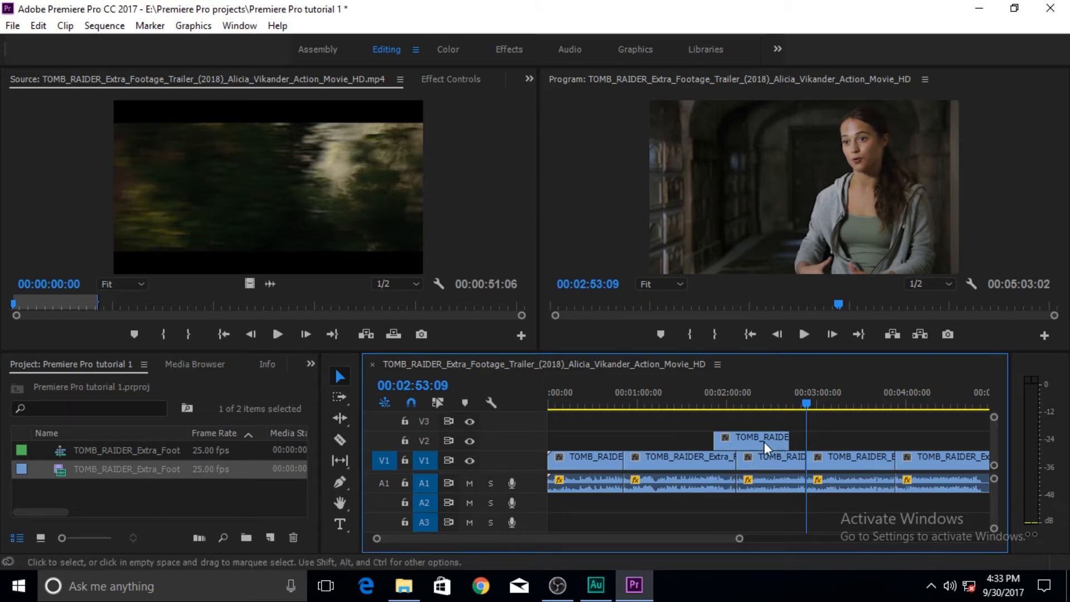
mouse_move(746, 442)
mouse_down()
mouse_move(784, 442)
mouse_move(661, 441)
mouse_move(757, 444)
mouse_move(738, 446)
mouse_up()
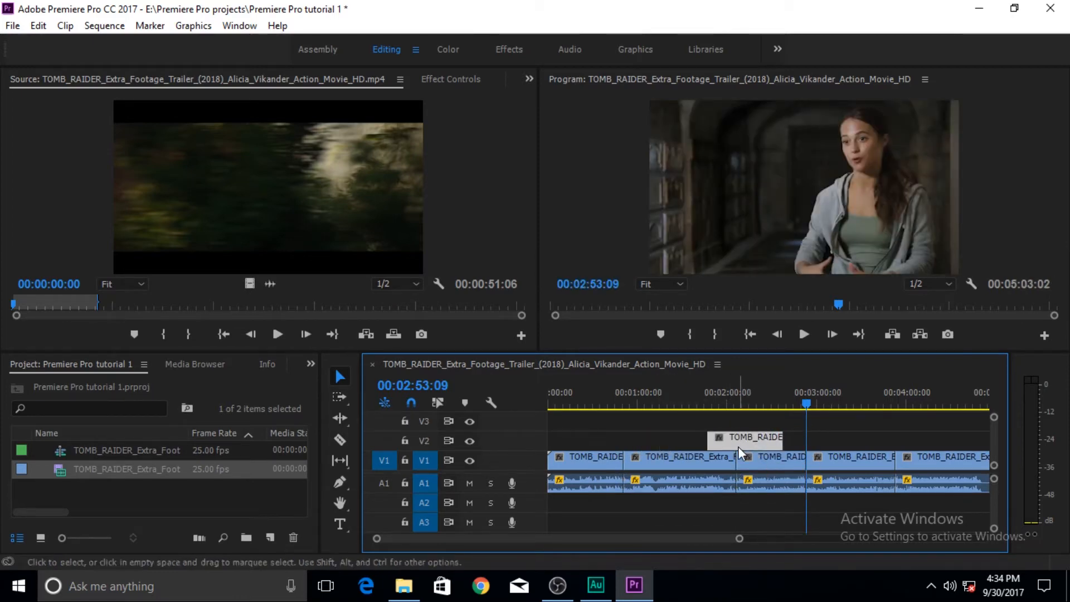
Try the Snap toggle while moving the V2 clip further earlier, and align the playhead with its end at 00:02:29:22
click(411, 403)
mouse_move(747, 444)
mouse_down()
mouse_move(667, 449)
mouse_move(727, 444)
mouse_up()
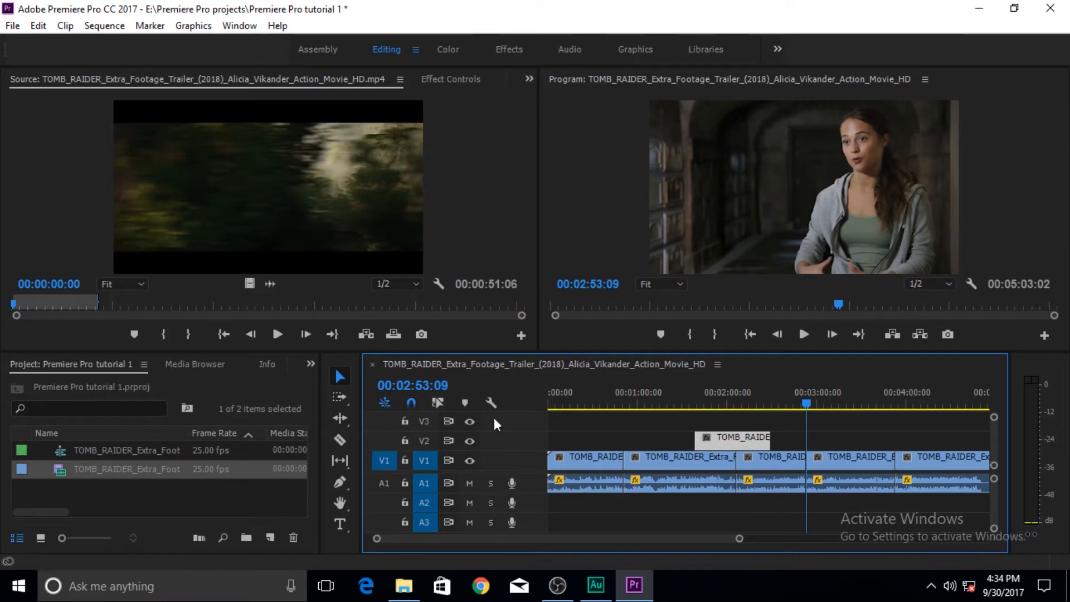
drag(808, 400, 774, 404)
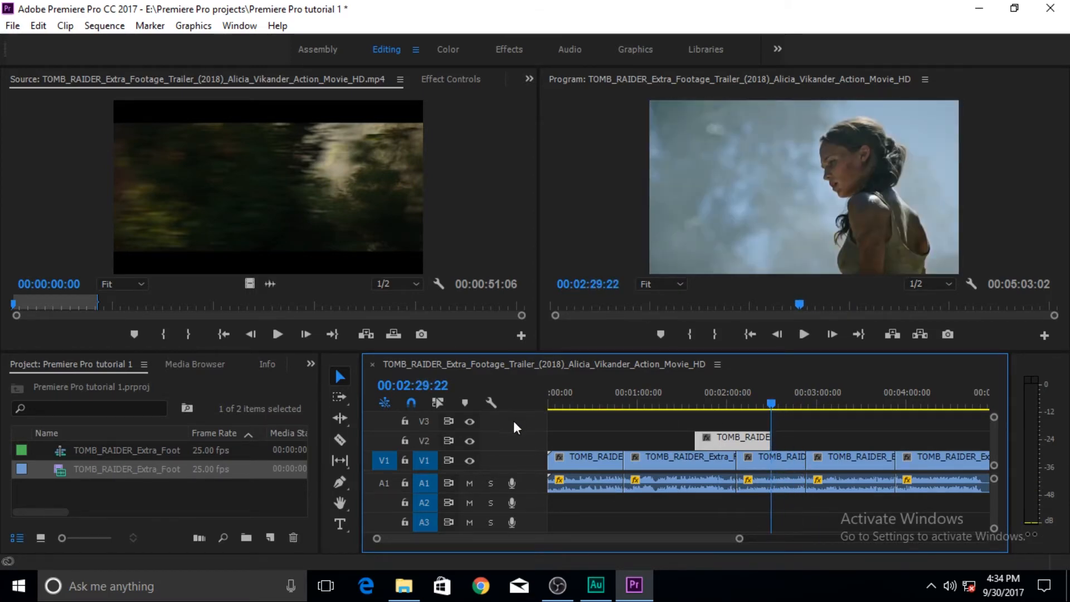
Turn on Linked Selection and test it by selecting the first two V1 clips and the second clip's audio
click(439, 405)
click(604, 462)
click(677, 458)
click(677, 481)
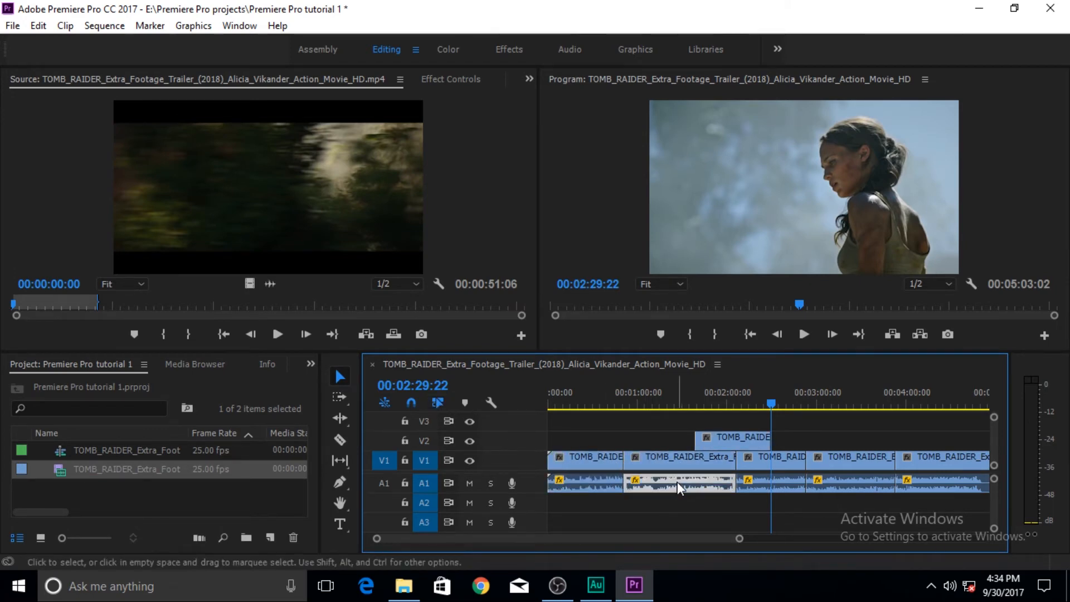
click(604, 460)
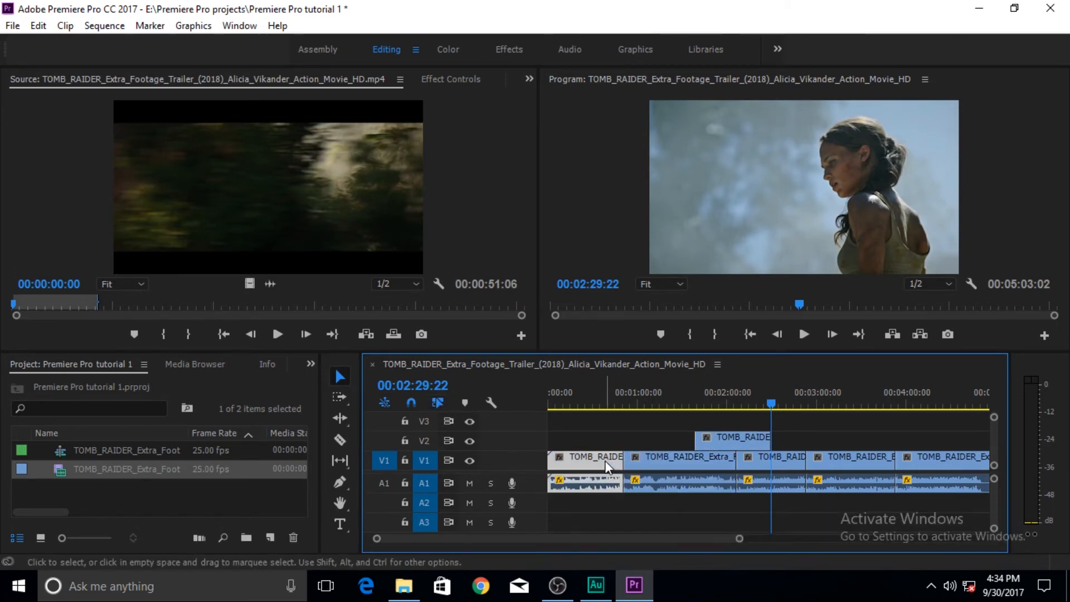
Select the third, fourth and first clips in turn, and marquee-select the V2 clip with all clips after the first
click(780, 463)
click(842, 459)
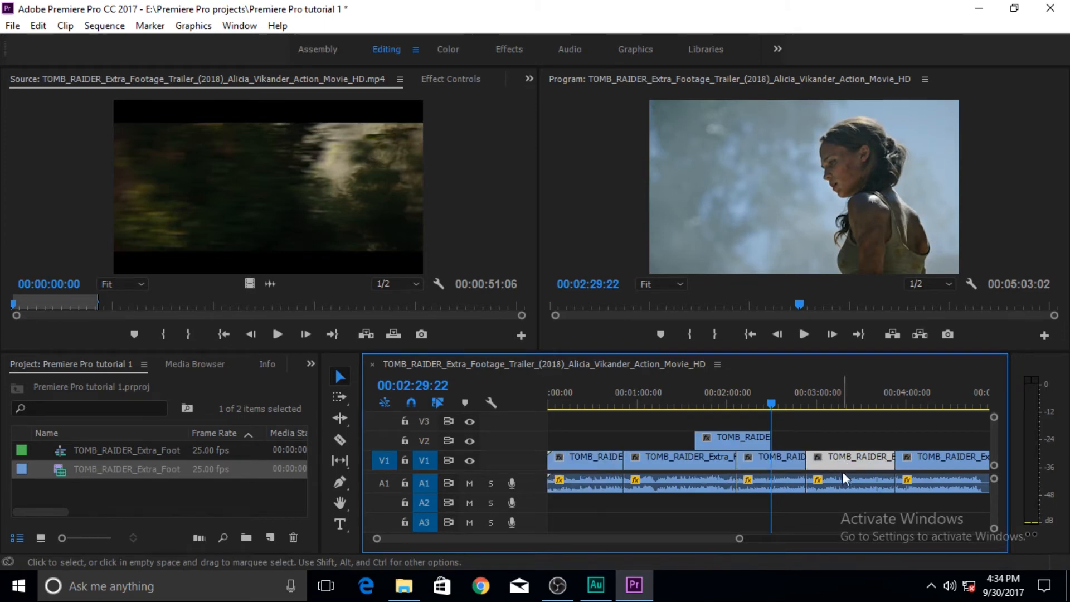
click(842, 481)
click(581, 454)
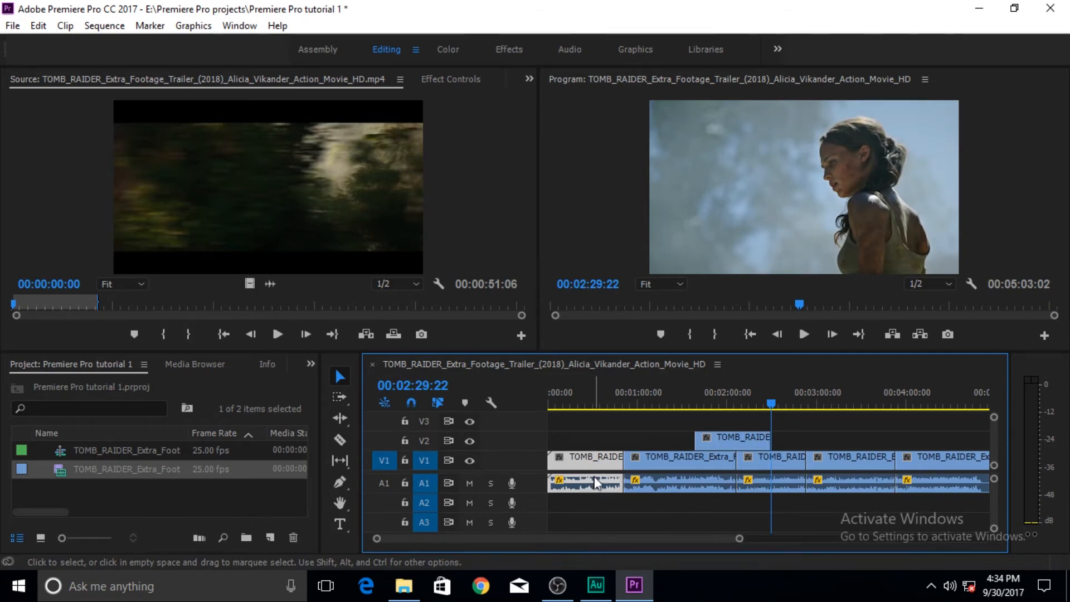
drag(650, 434, 987, 506)
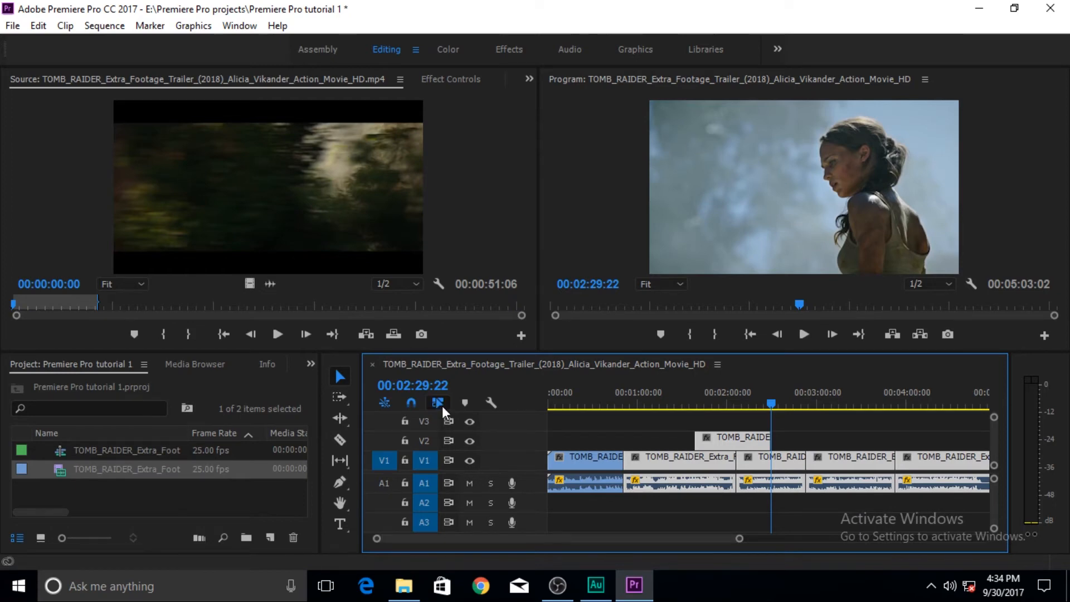
Clear the selection, unlink the first V1 clip from its audio, and select the audio on its own
click(655, 442)
click(672, 459)
click(597, 460)
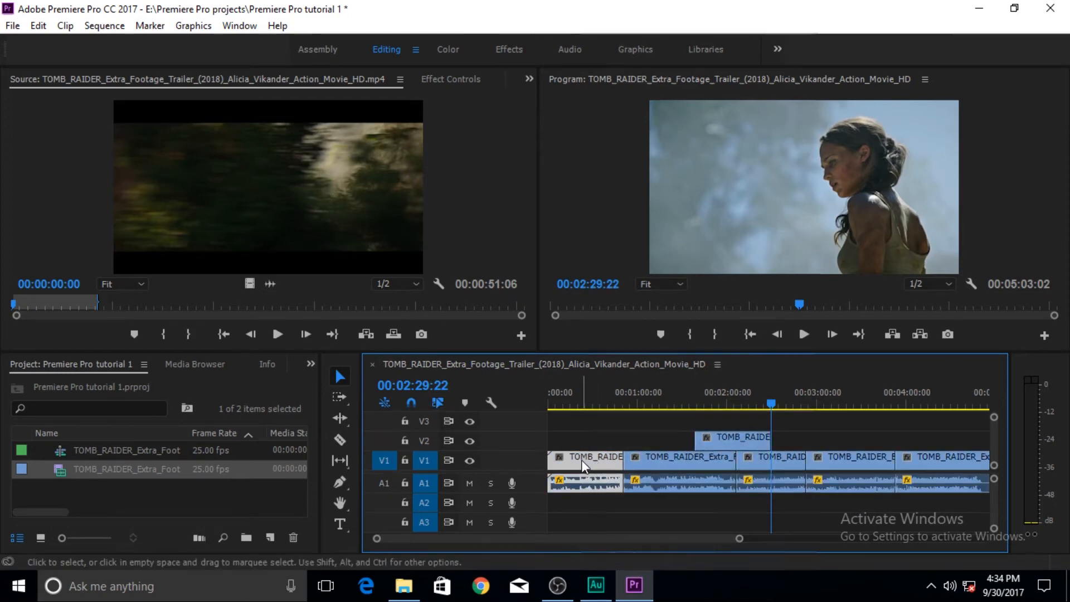
right_click(581, 459)
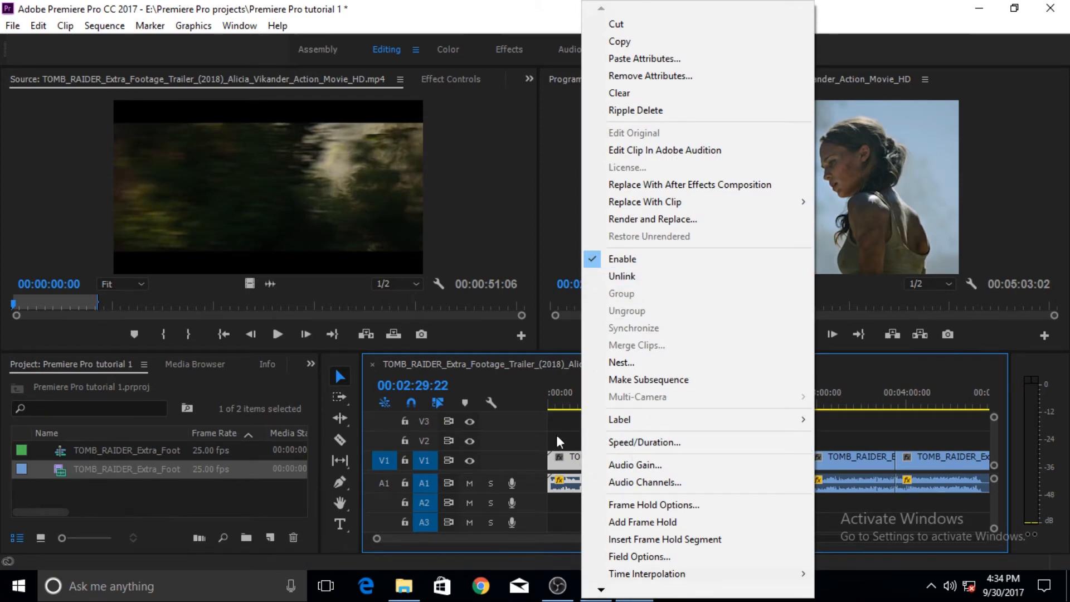
click(640, 279)
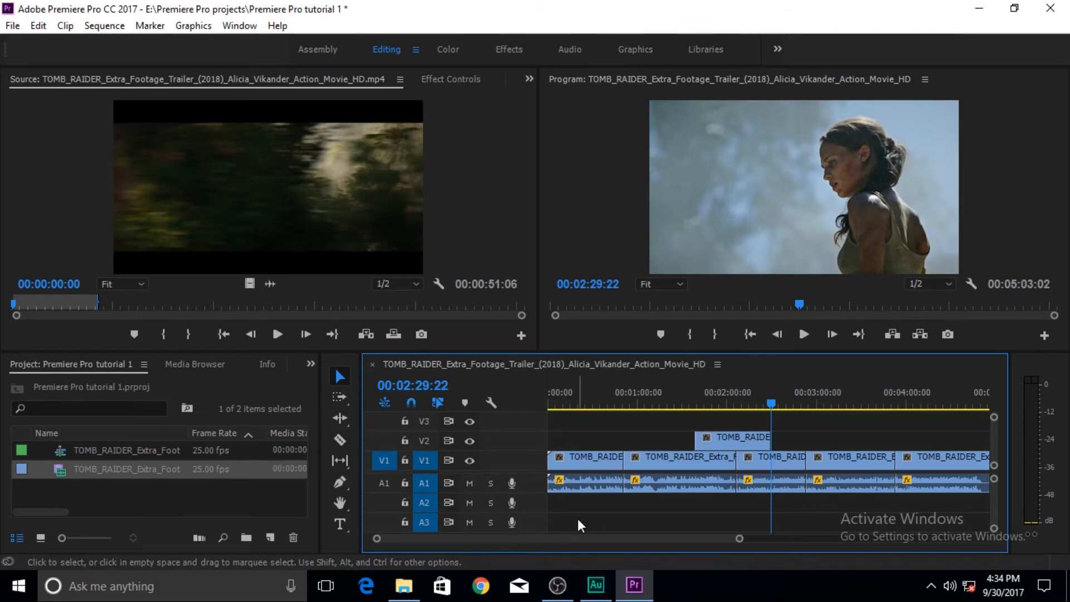
click(583, 483)
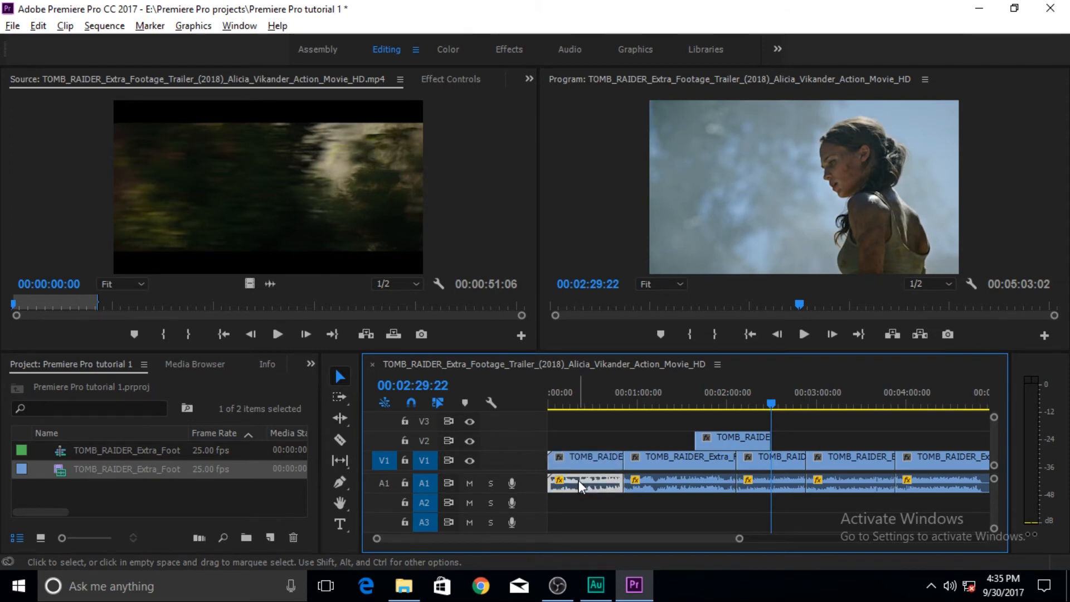
click(580, 510)
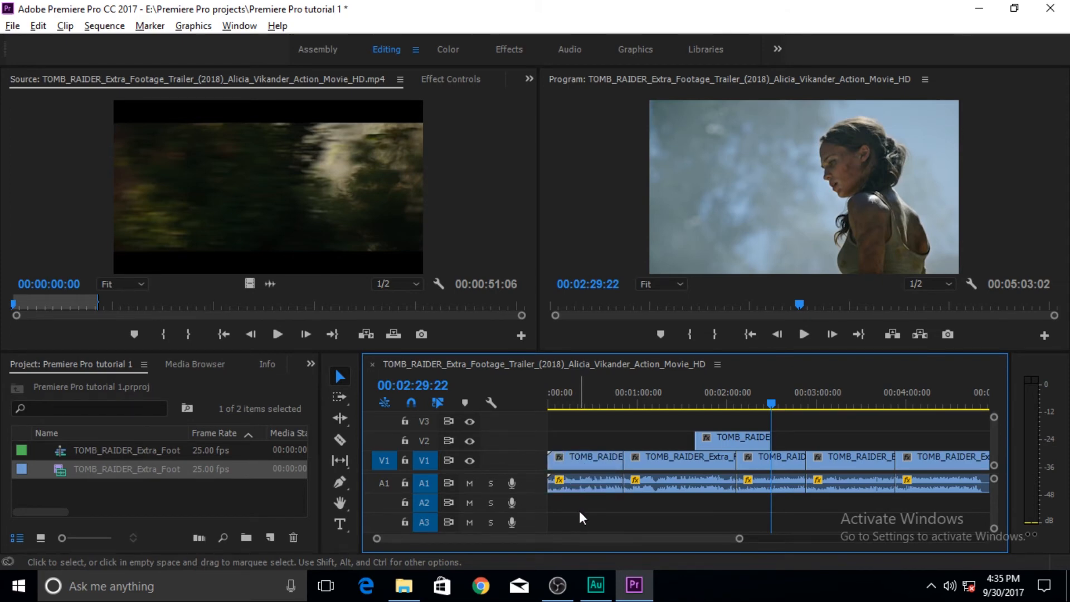
Turn off Linked Selection and select the first clip's audio and video separately
click(592, 464)
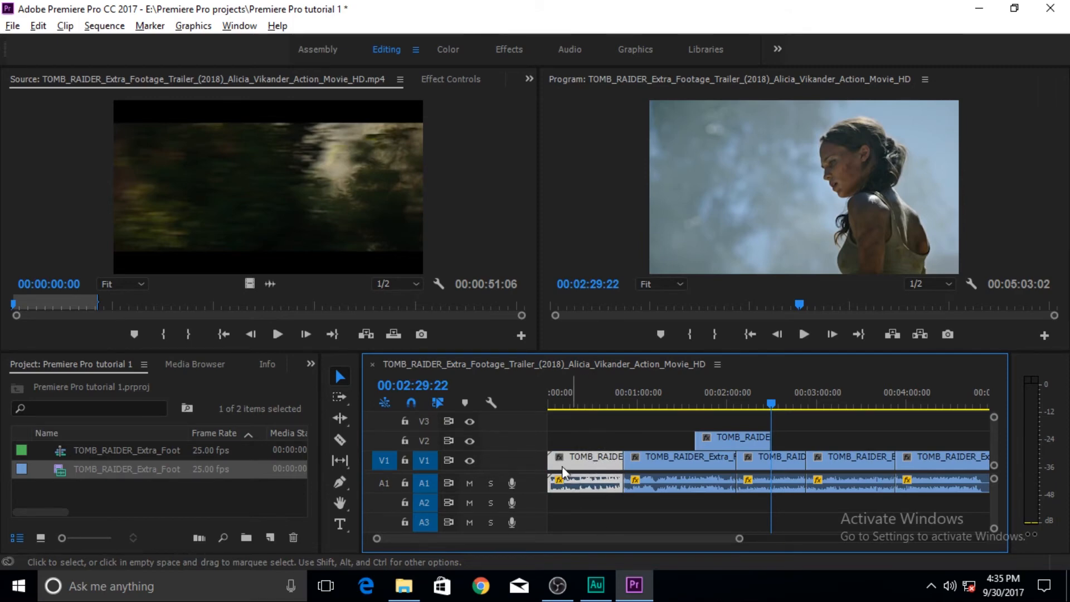
click(439, 409)
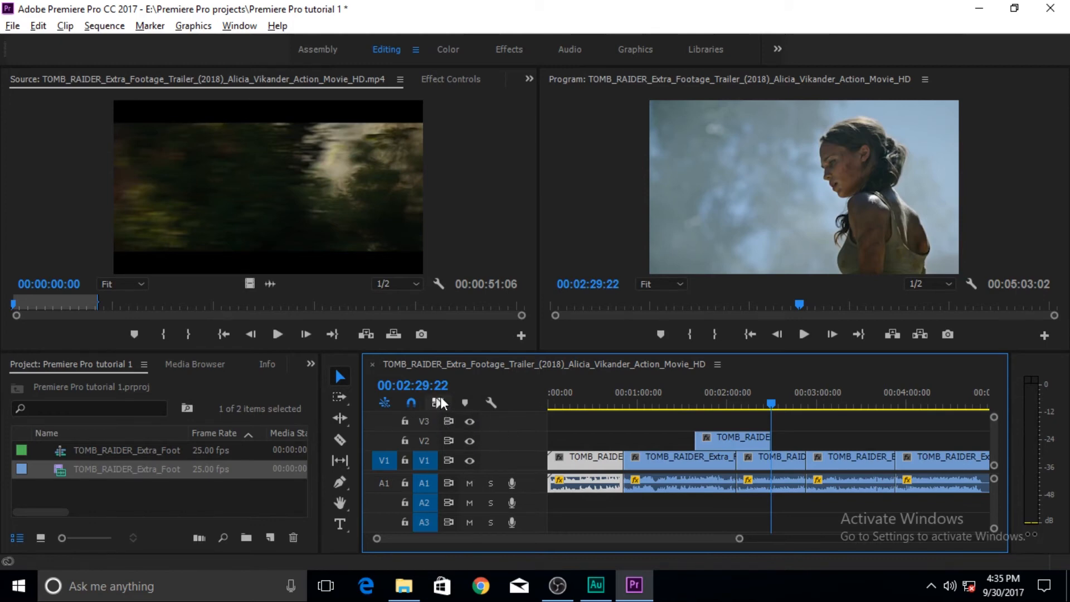
click(591, 504)
click(591, 484)
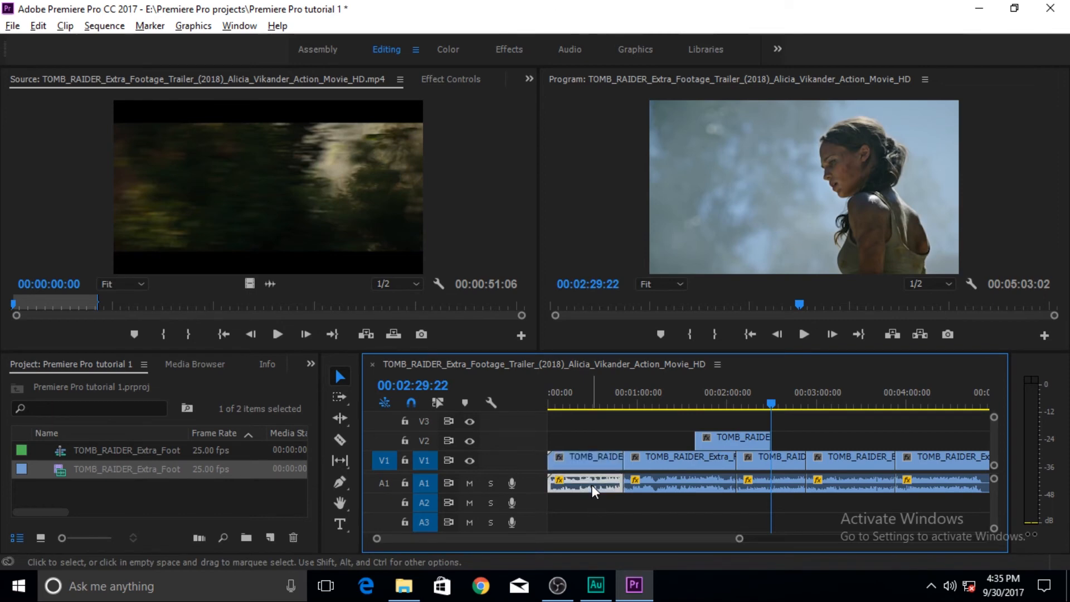
click(578, 457)
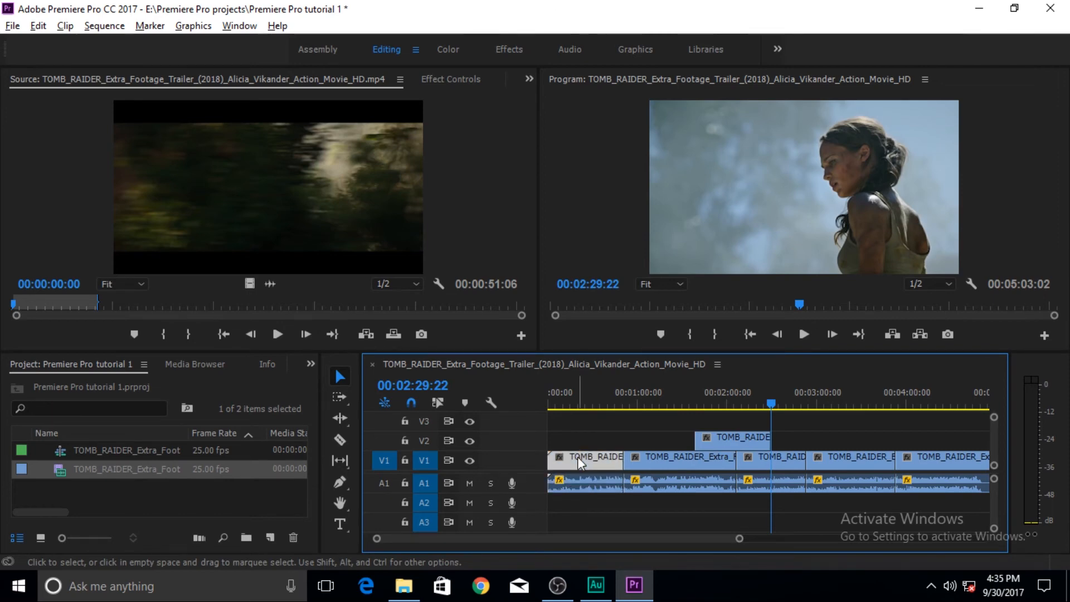
Select the first clip's audio and video individually once more, clear the selection, and minimize Premiere Pro to the desktop
click(584, 488)
click(581, 457)
click(585, 515)
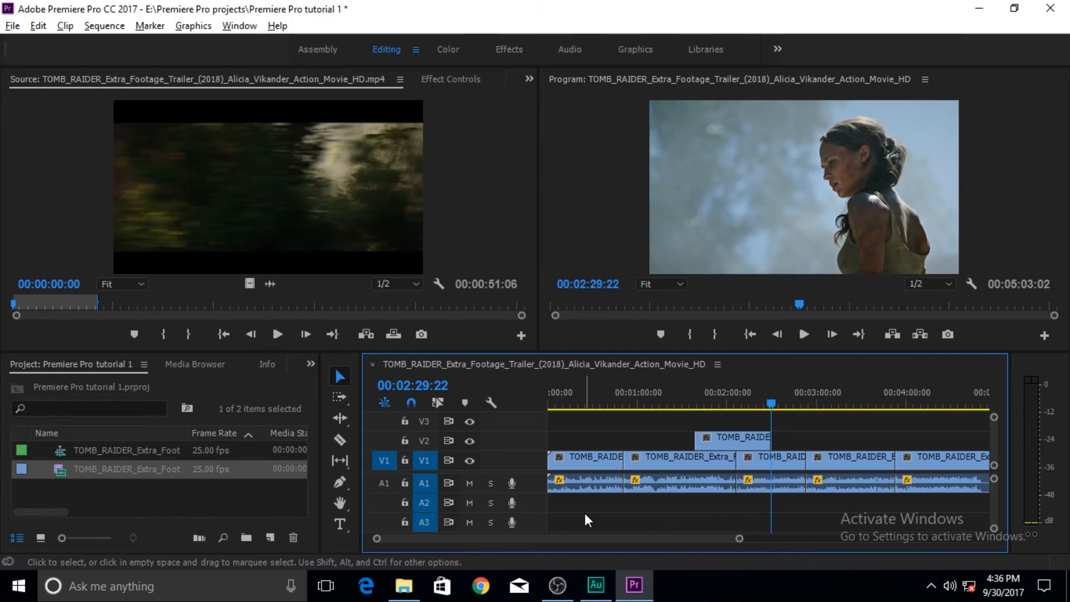
click(629, 579)
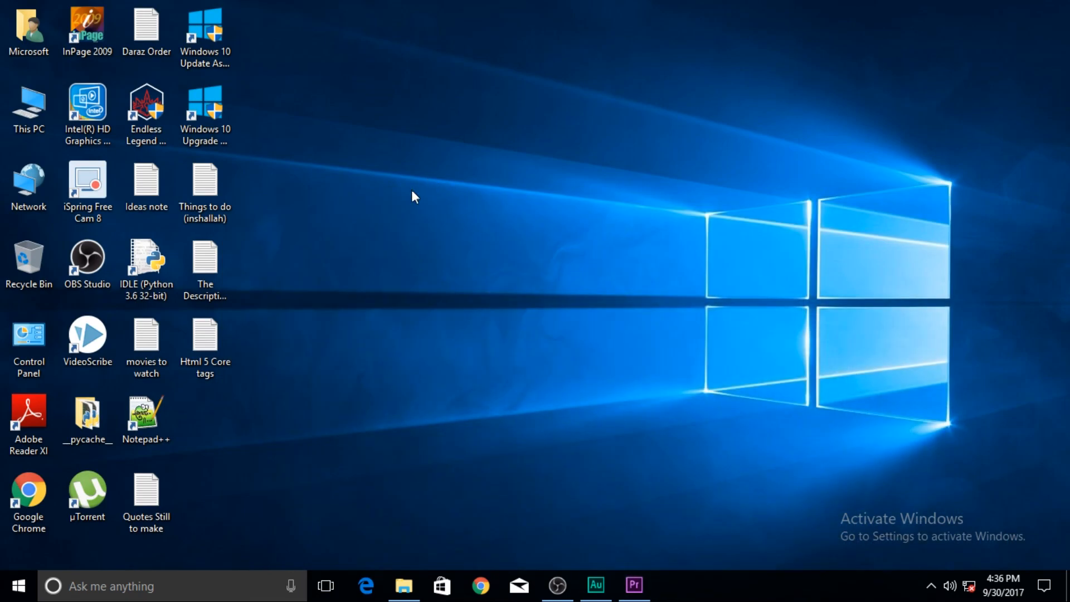